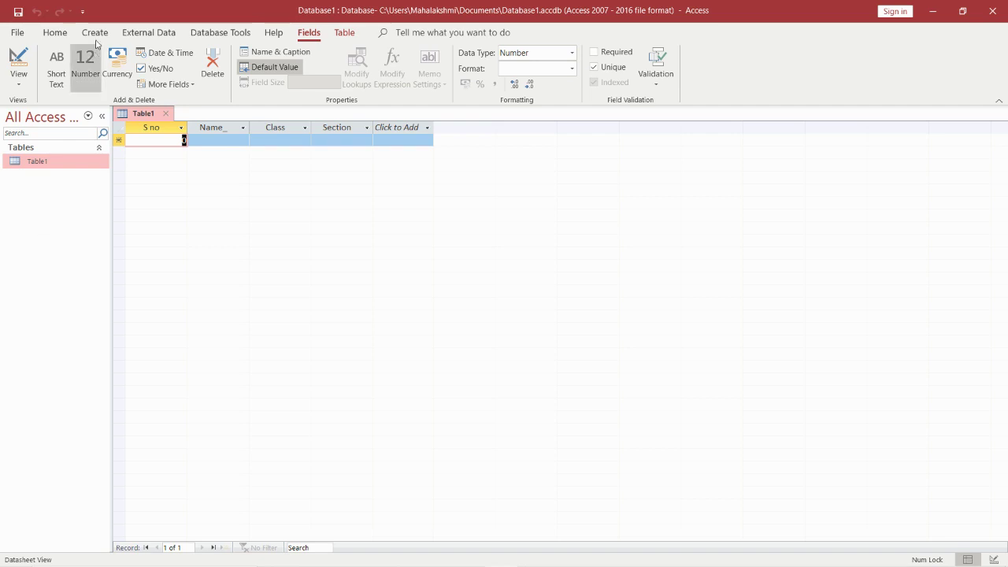
- Create a new table and save it as Table2, opening it in Design View
{"action": "left_click", "coordinate": [95, 32]}
{"action": "left_click", "coordinate": [77, 79]}
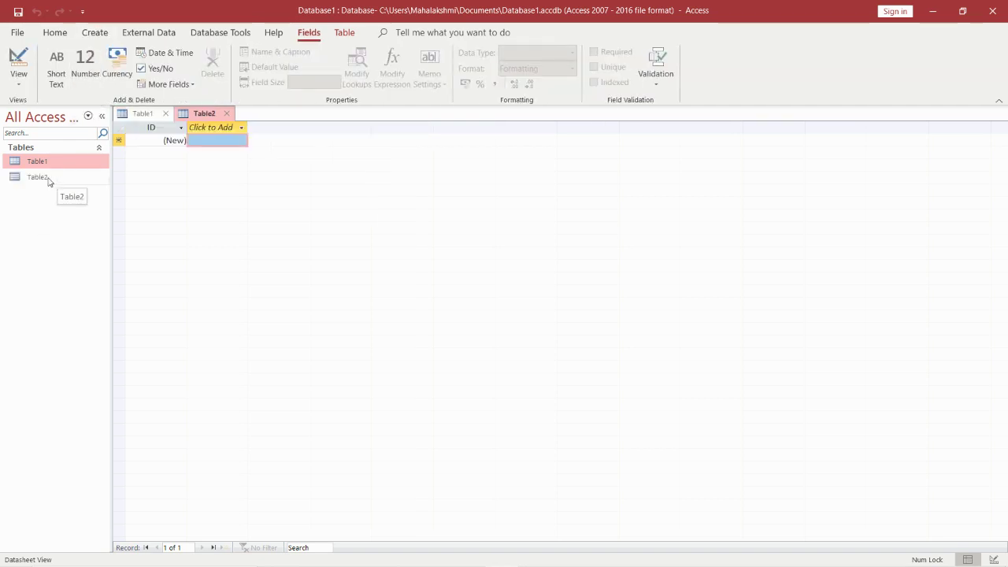
{"action": "left_click", "coordinate": [18, 77]}
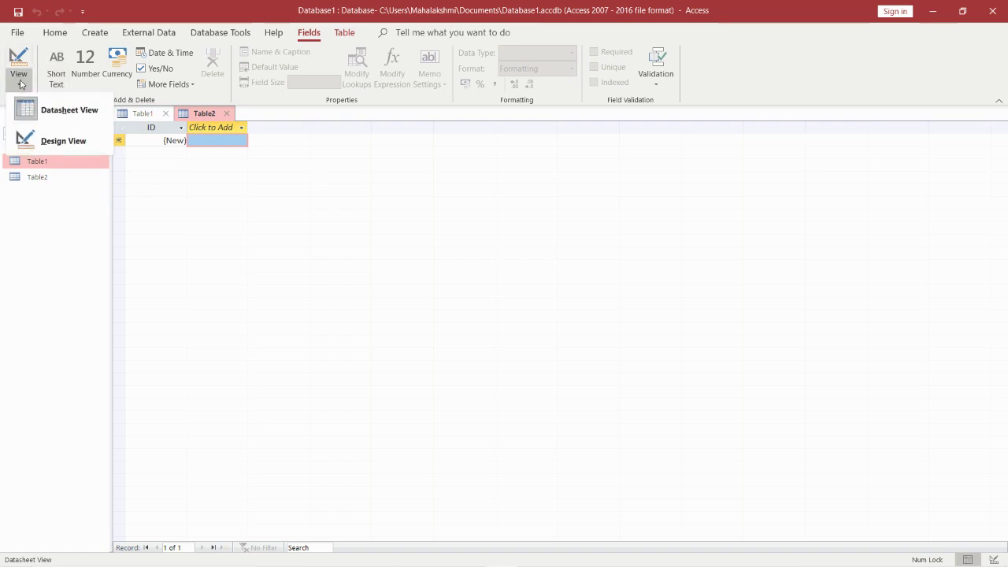
{"action": "left_click", "coordinate": [28, 143]}
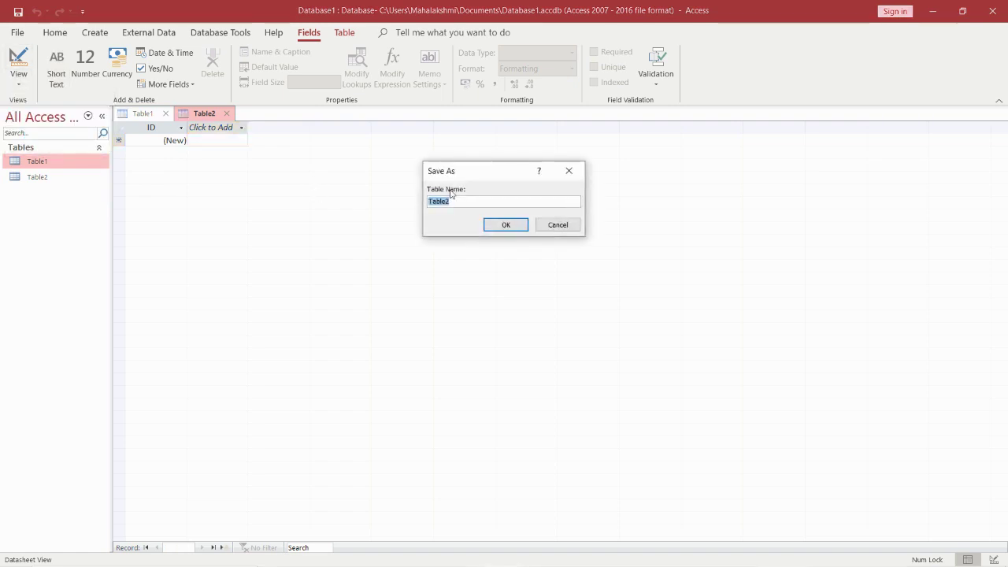
{"action": "left_click", "coordinate": [506, 226]}
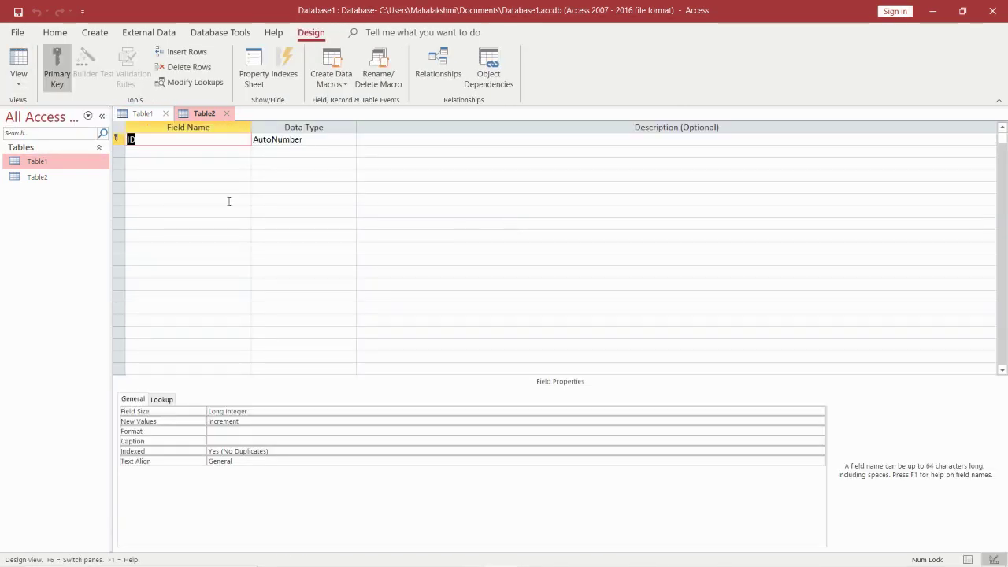
- Rename Table2's ID field to "s no" and add two fields, "name1" as Short Text and "admn no"
{"action": "type", "text": "s no"}
{"action": "key", "text": "Tab"}
{"action": "key", "text": "Tab"}
{"action": "key", "text": "Tab"}
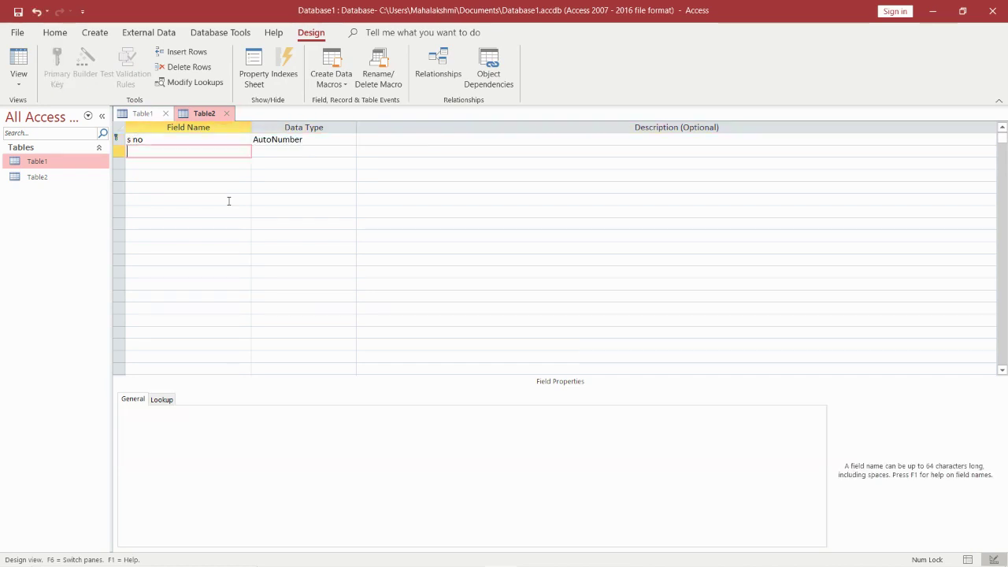
{"action": "type", "text": "name"}
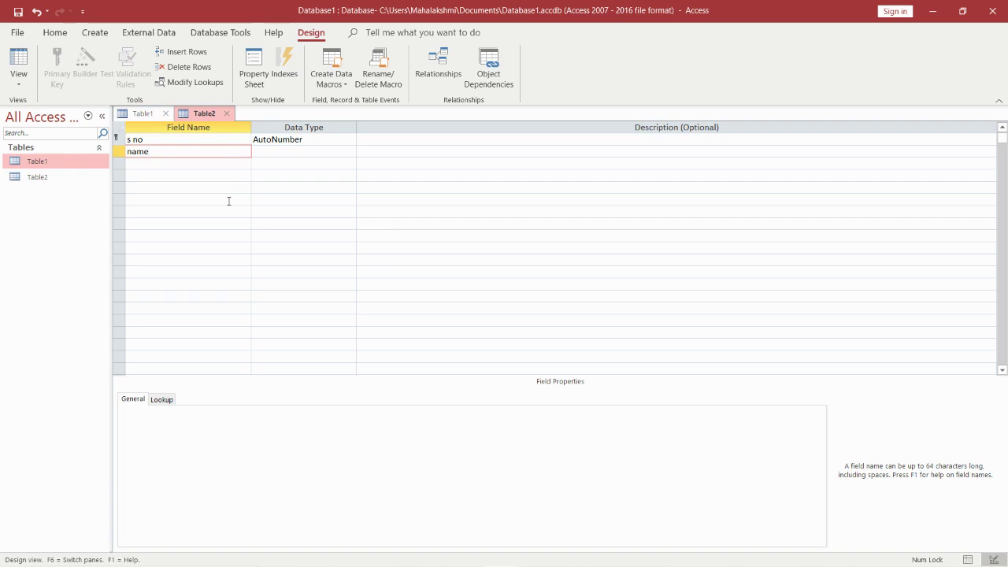
{"action": "type", "text": "1"}
{"action": "key", "text": "Tab"}
{"action": "key", "text": "Tab"}
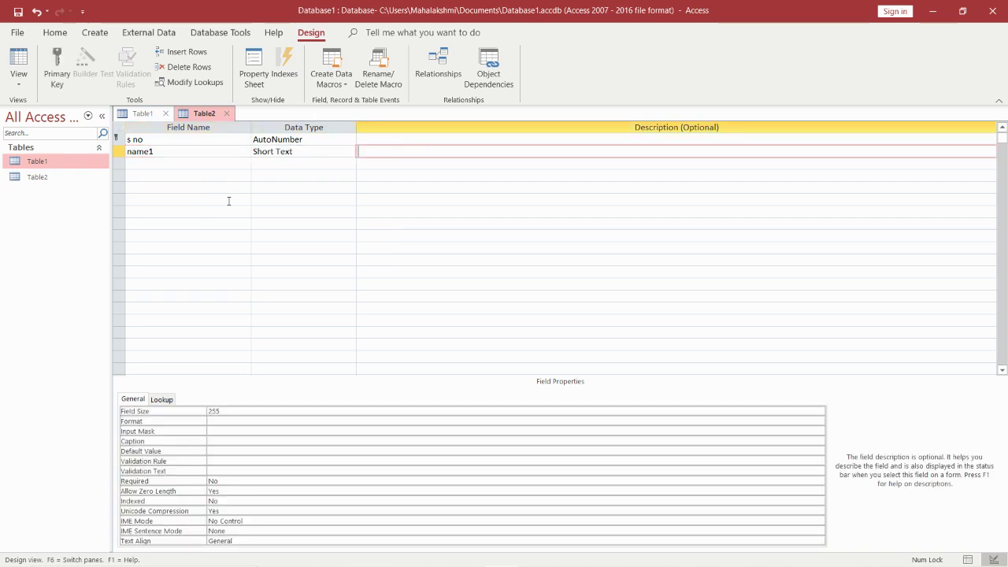
{"action": "key", "text": "Tab"}
{"action": "type", "text": "adm"}
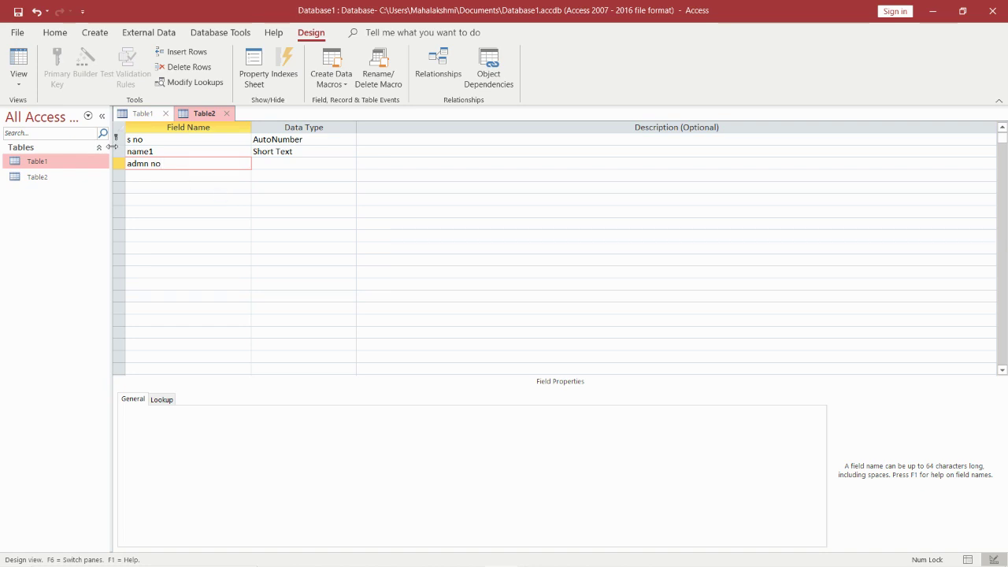
- Show Table2 in Datasheet View, saving the table's design changes
{"action": "left_click", "coordinate": [18, 79]}
{"action": "left_click", "coordinate": [47, 105]}
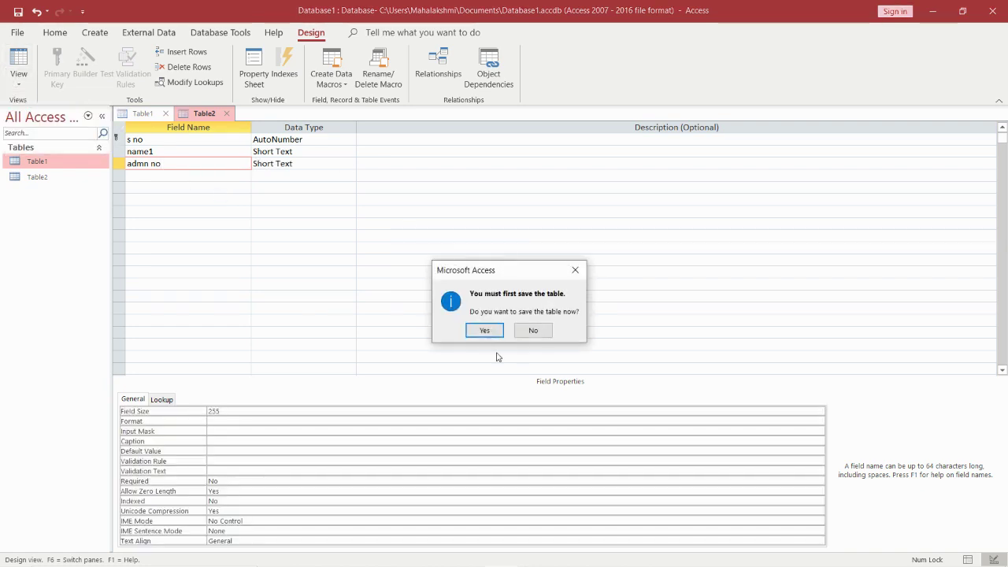
{"action": "left_click", "coordinate": [485, 330]}
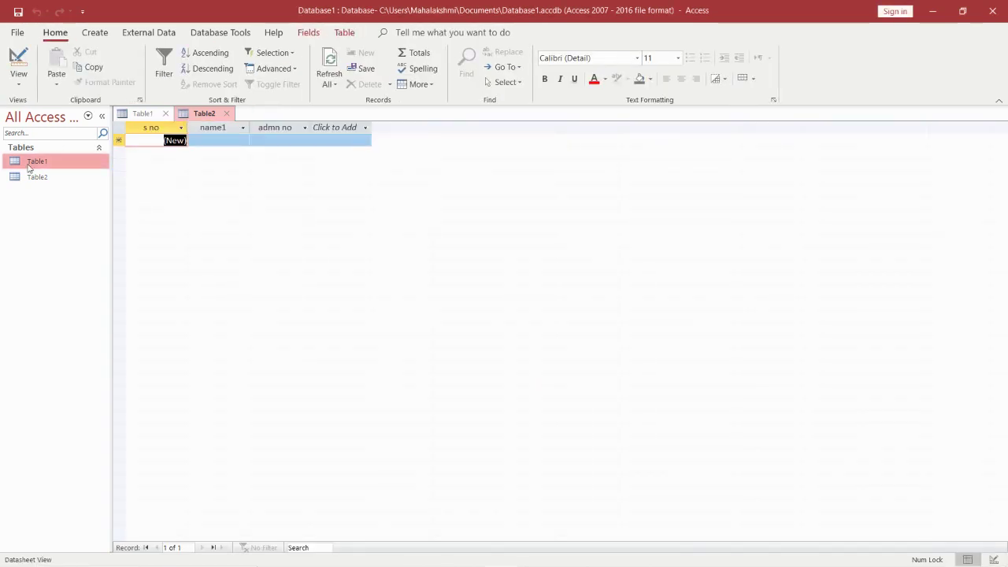
- Make admn no the primary key in Table2's design and reopen the table as a datasheet
{"action": "left_click", "coordinate": [18, 79]}
{"action": "left_click", "coordinate": [48, 146]}
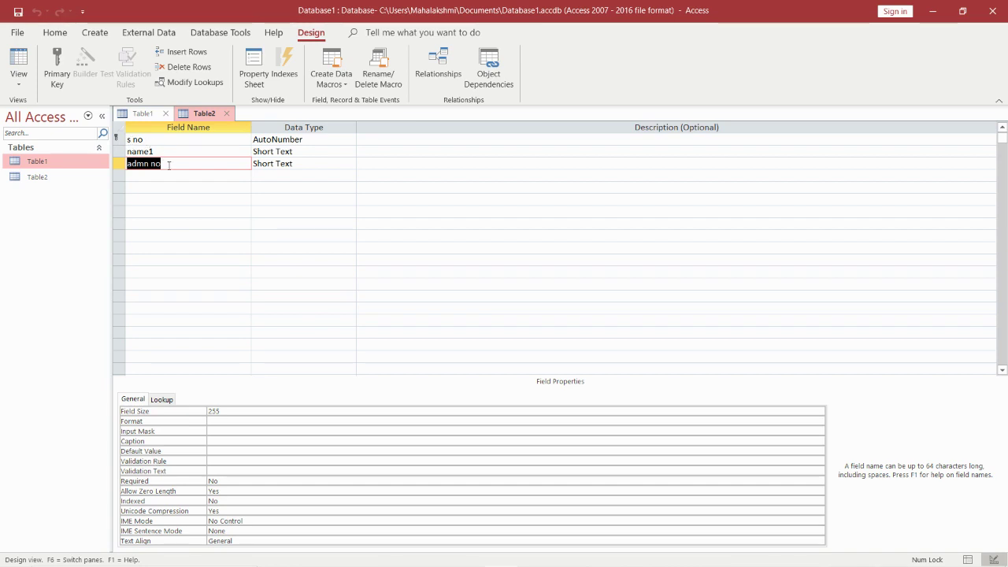
{"action": "left_click", "coordinate": [118, 163]}
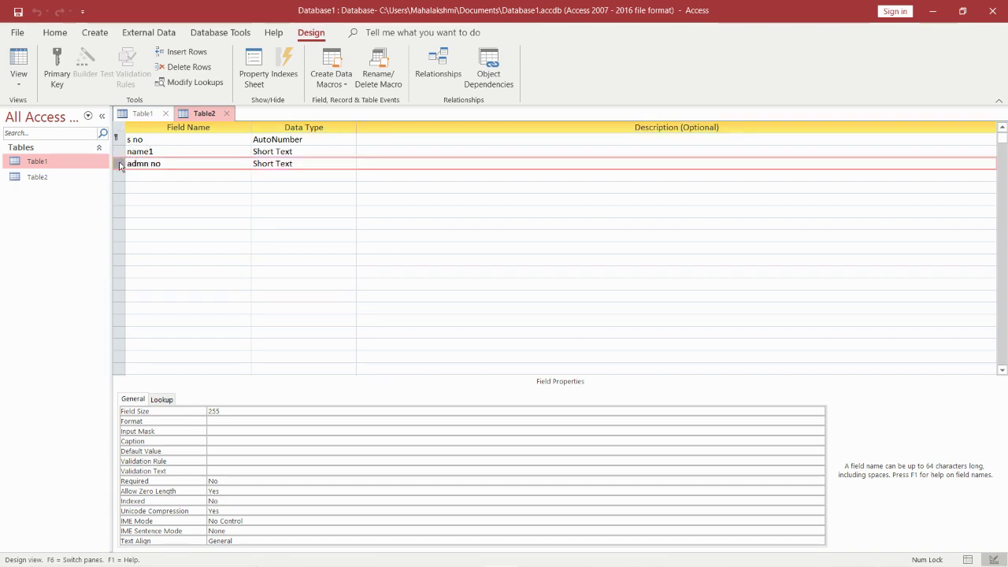
{"action": "left_click", "coordinate": [54, 73]}
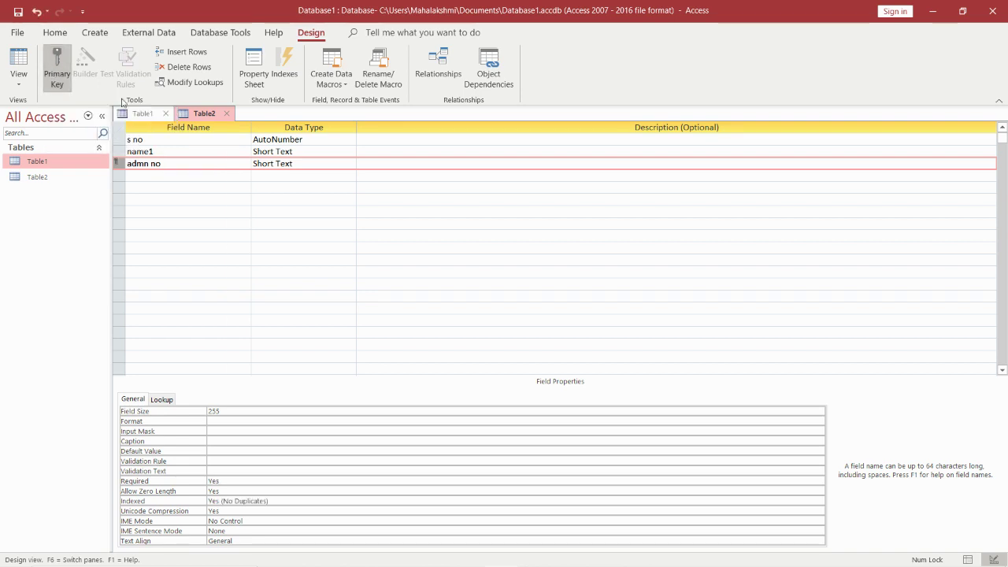
{"action": "double_click", "coordinate": [72, 176]}
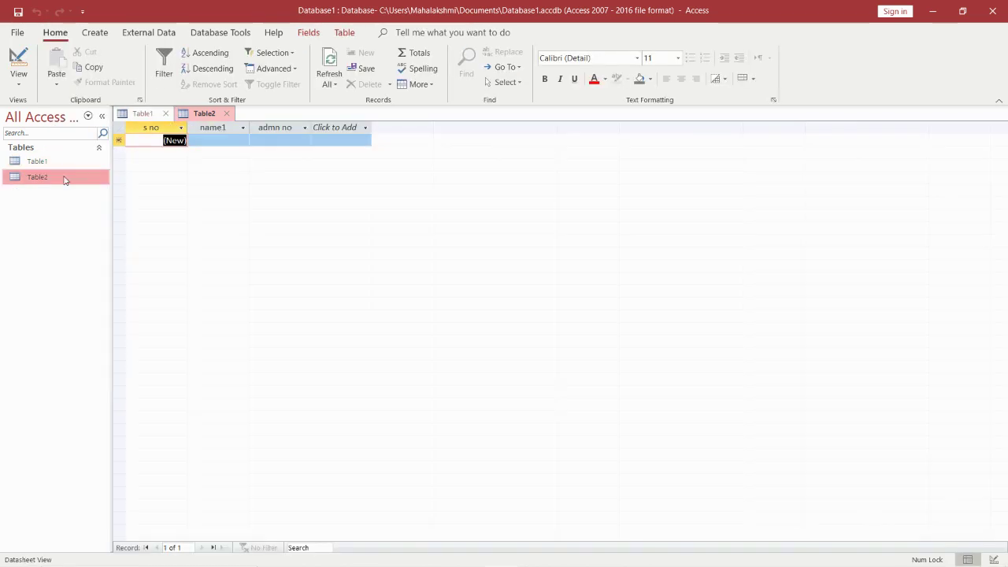
- Open the Relationships window and add Table1 and Table2 side by side to the layout
{"action": "left_click", "coordinate": [139, 114]}
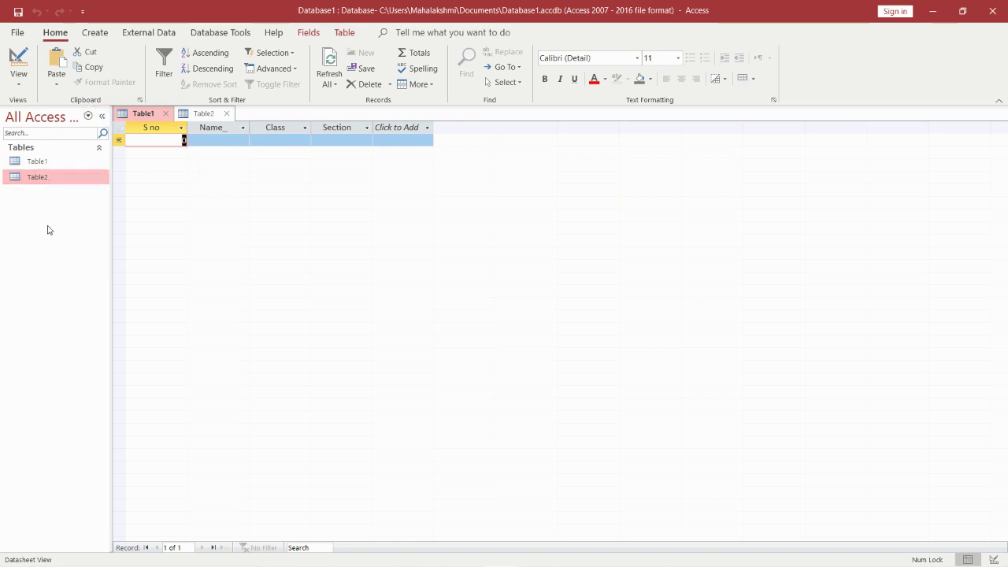
{"action": "left_click", "coordinate": [228, 34]}
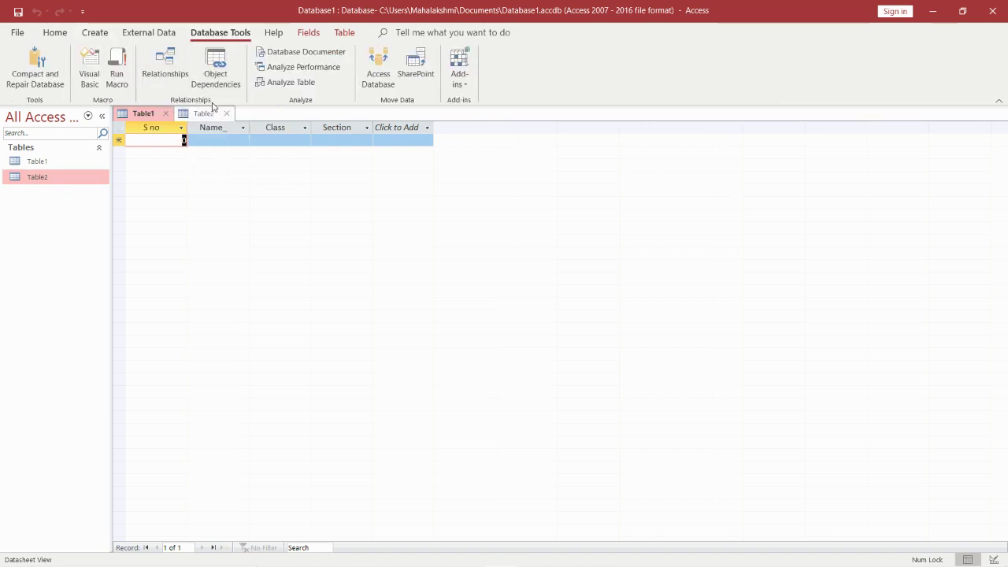
{"action": "left_click", "coordinate": [167, 68]}
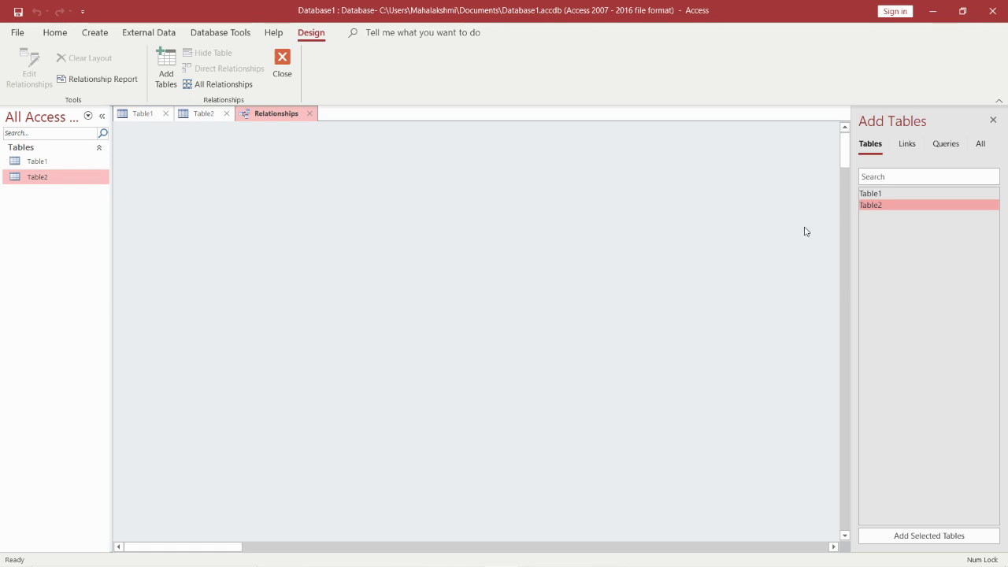
{"action": "left_click_drag", "start_coordinate": [50, 160], "coordinate": [250, 198]}
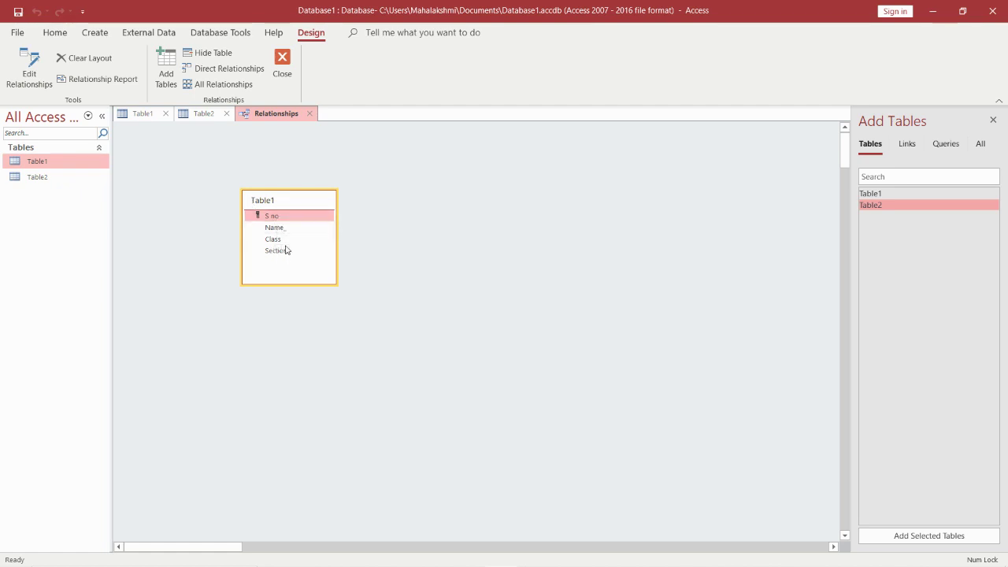
{"action": "left_click_drag", "start_coordinate": [37, 177], "coordinate": [301, 217]}
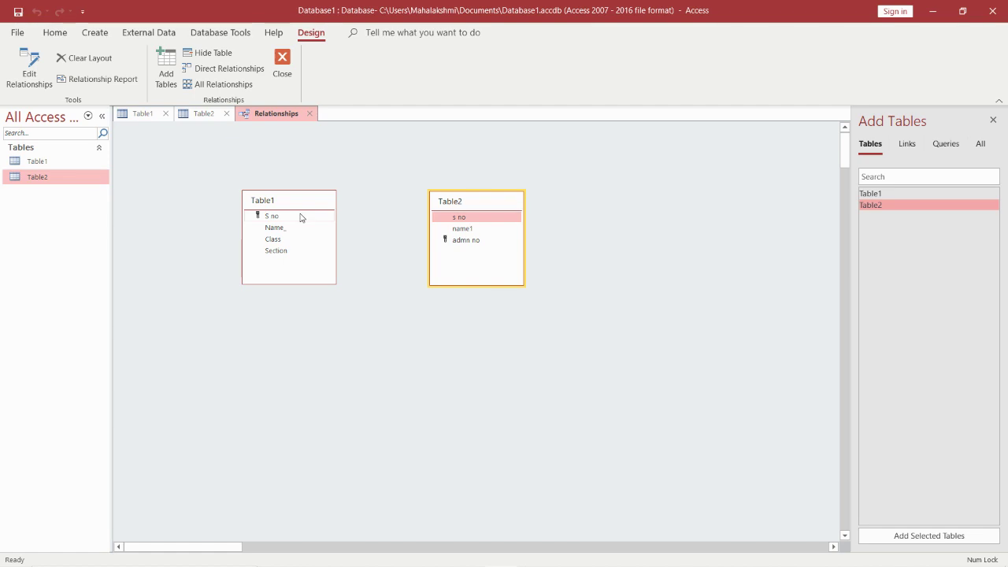
- Create a relationship from the S no field of Table1 to the s no field of Table2
{"action": "left_click", "coordinate": [300, 217]}
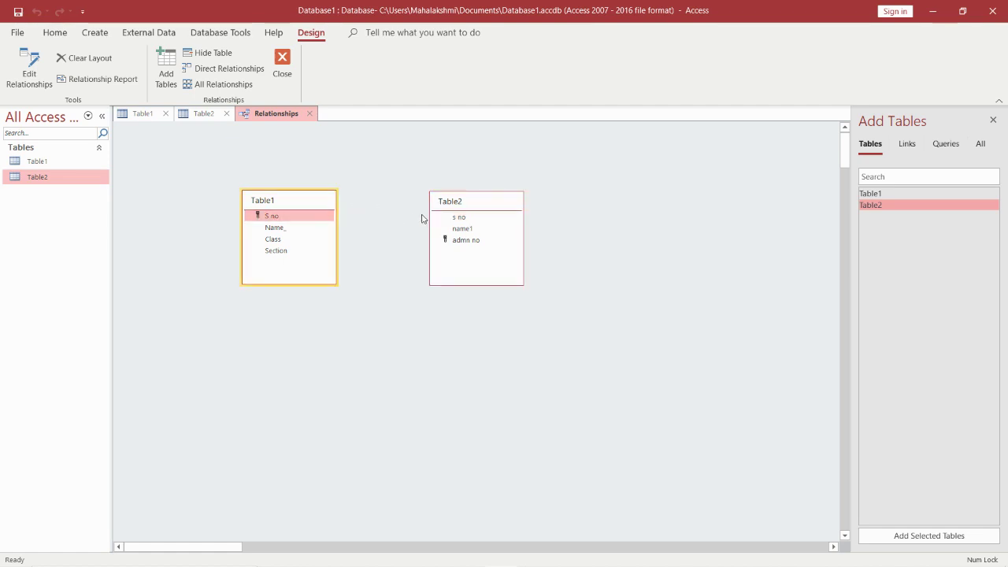
{"action": "left_click", "coordinate": [478, 216]}
{"action": "left_click", "coordinate": [474, 243]}
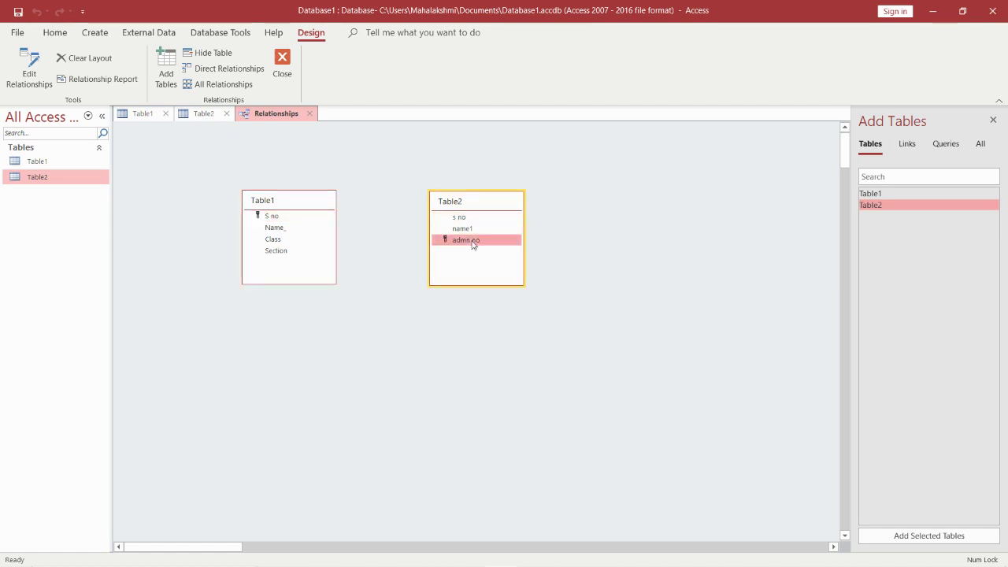
{"action": "left_click", "coordinate": [483, 218]}
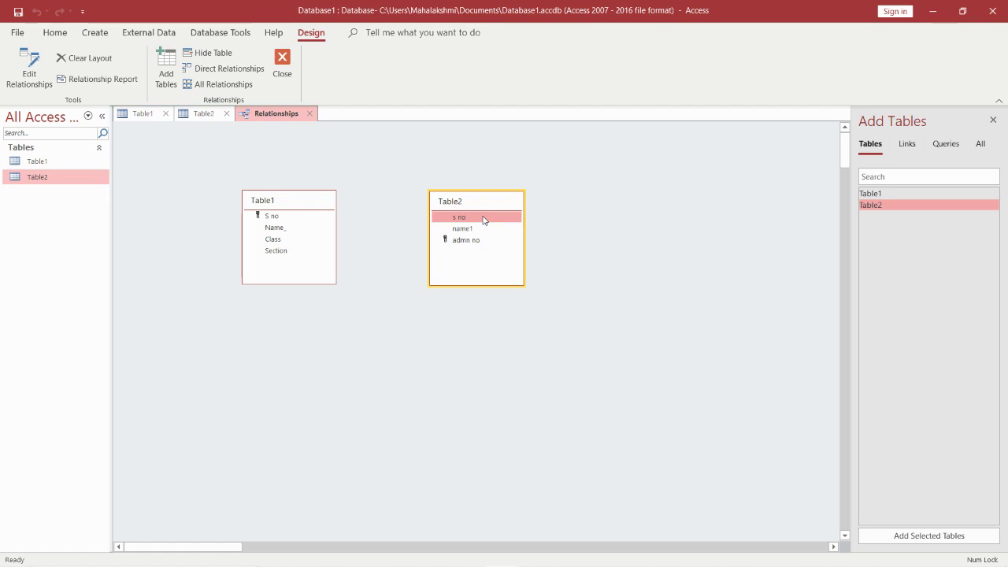
{"action": "left_click_drag", "start_coordinate": [483, 221], "coordinate": [298, 224]}
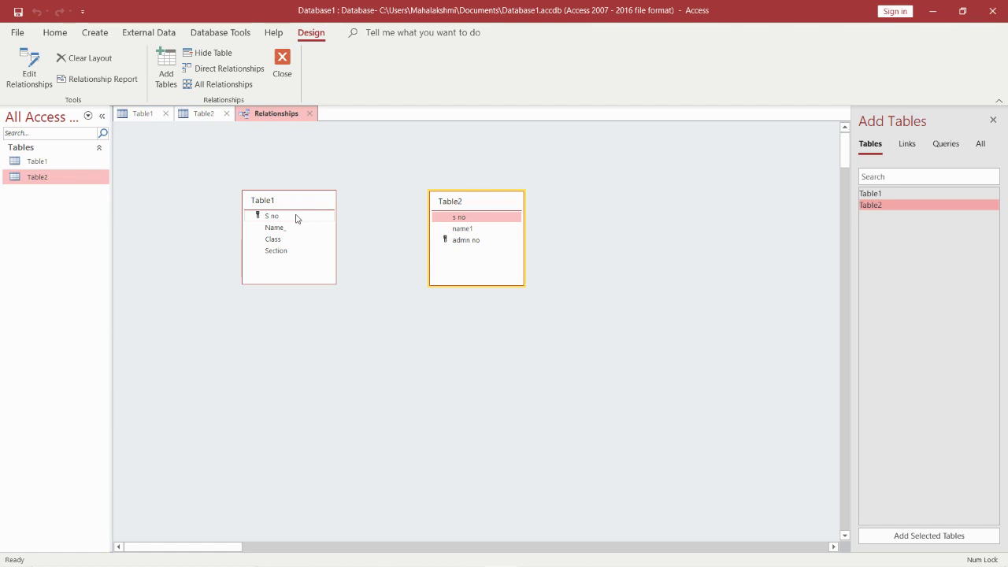
{"action": "left_click_drag", "start_coordinate": [297, 219], "coordinate": [462, 219]}
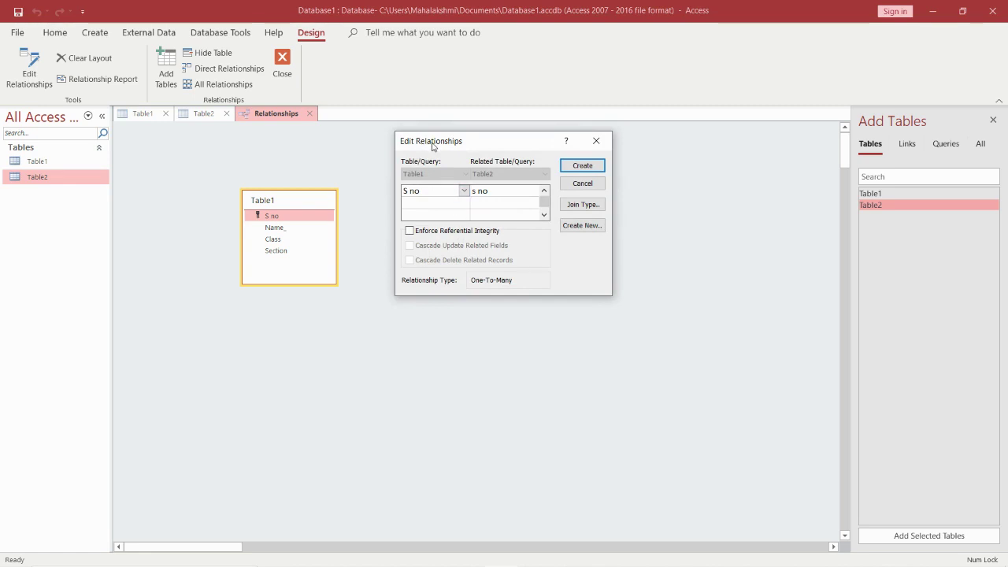
{"action": "left_click_drag", "start_coordinate": [433, 145], "coordinate": [402, 145]}
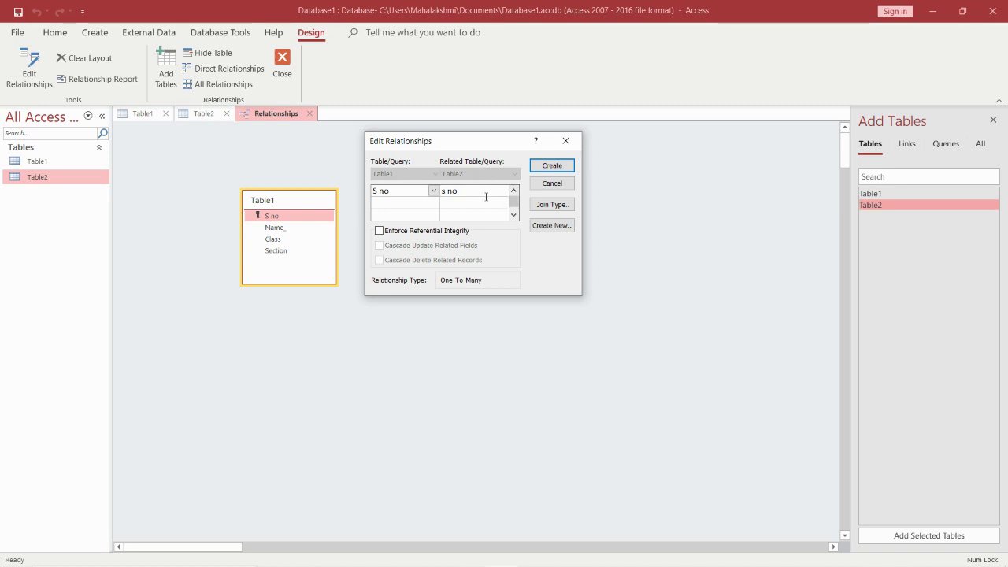
{"action": "left_click", "coordinate": [553, 167]}
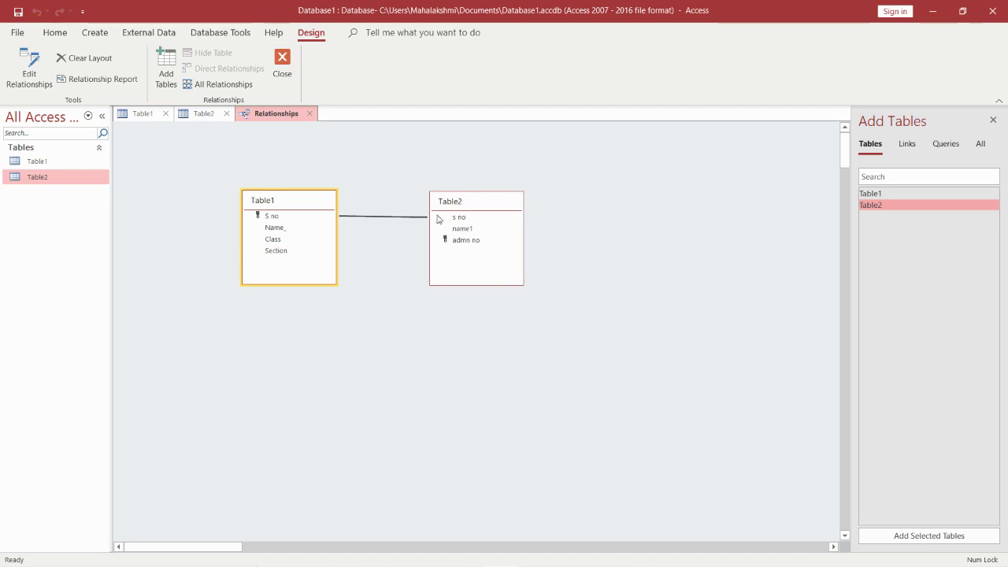
- Move Table2 in the relationships layout so it sits diagonally below Table1
{"action": "left_click_drag", "start_coordinate": [464, 204], "coordinate": [474, 327]}
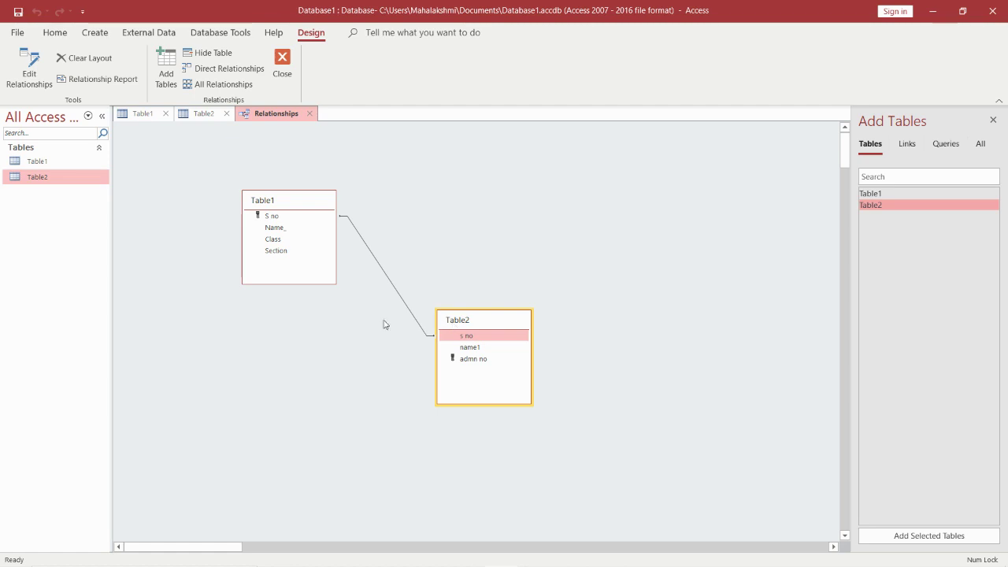
- Delete the relationship between Table1 and Table2 permanently from the database
{"action": "left_click", "coordinate": [395, 291]}
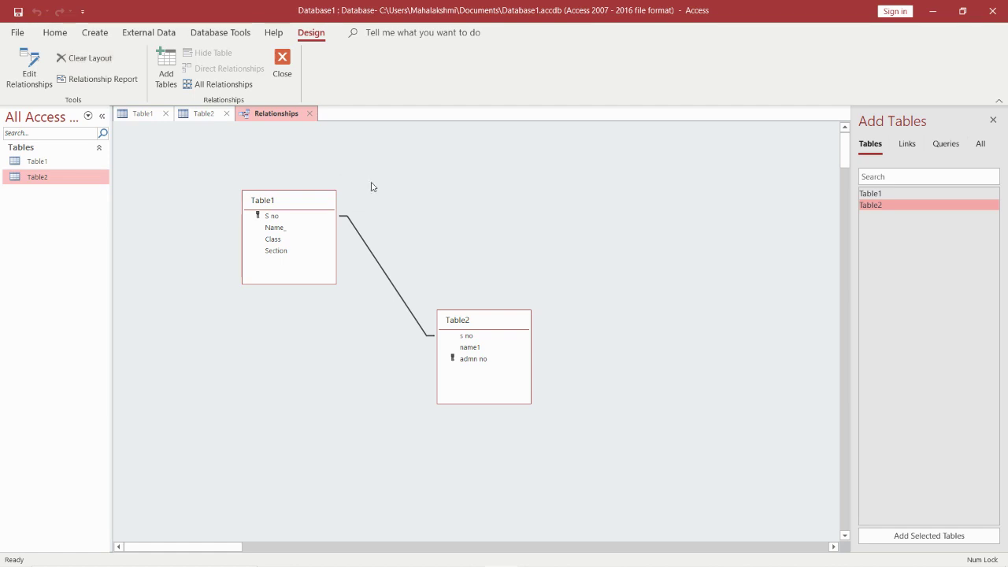
{"action": "key", "text": "Delete"}
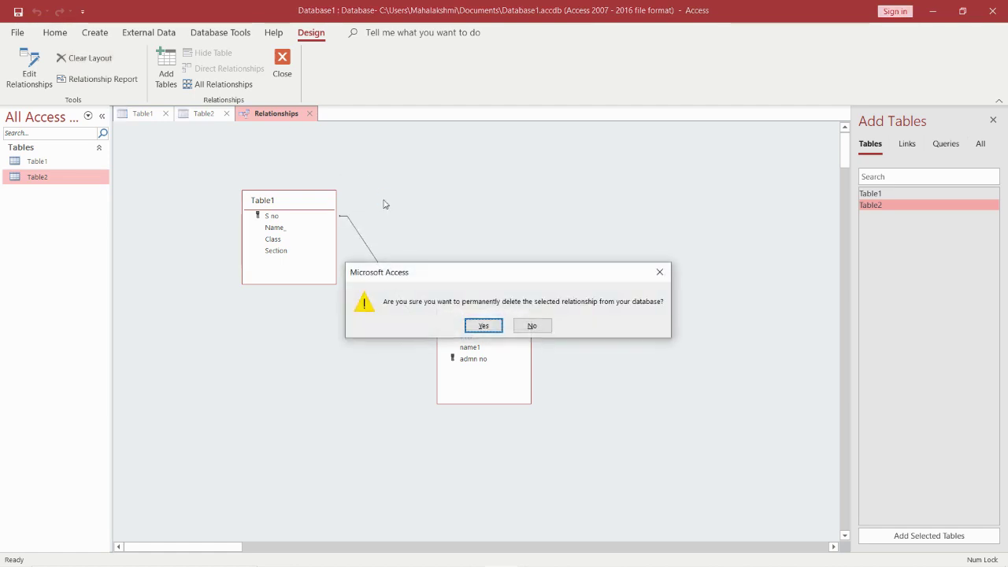
{"action": "left_click", "coordinate": [483, 325]}
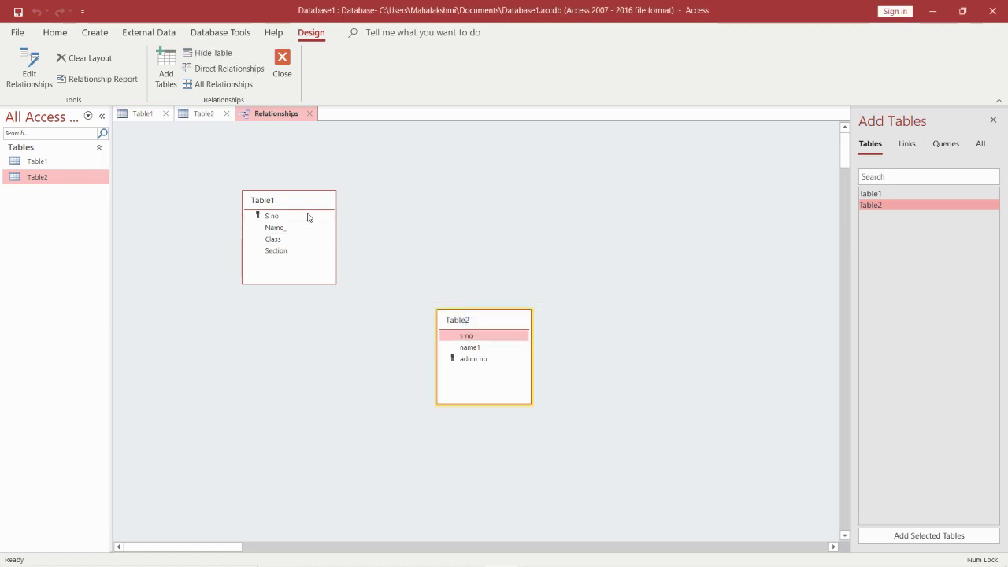
- Relate Table1's S no to Table2's s no, and close the Relationships window with its layout saved
{"action": "left_click_drag", "start_coordinate": [305, 216], "coordinate": [475, 337]}
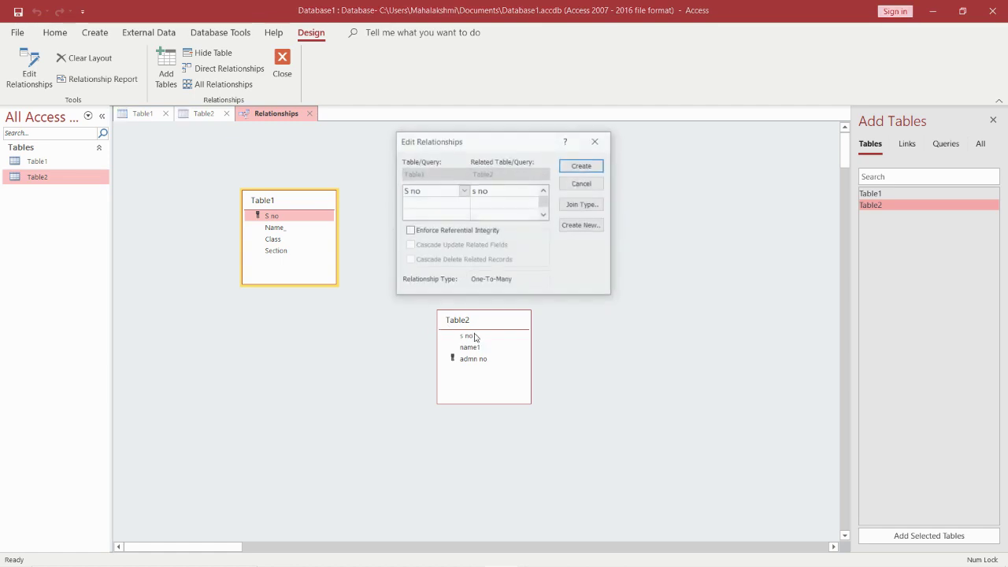
{"action": "left_click", "coordinate": [594, 166]}
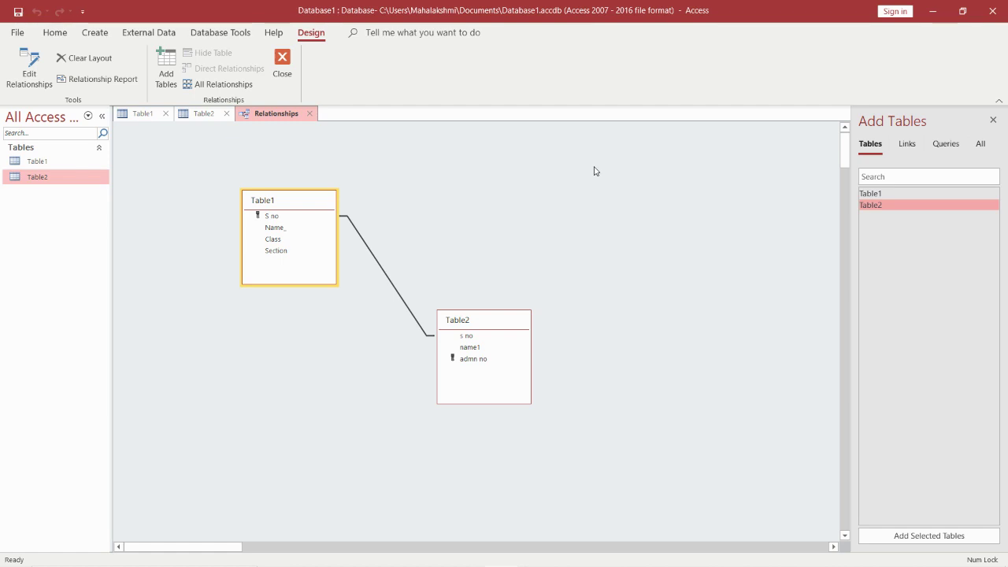
{"action": "left_click", "coordinate": [287, 63]}
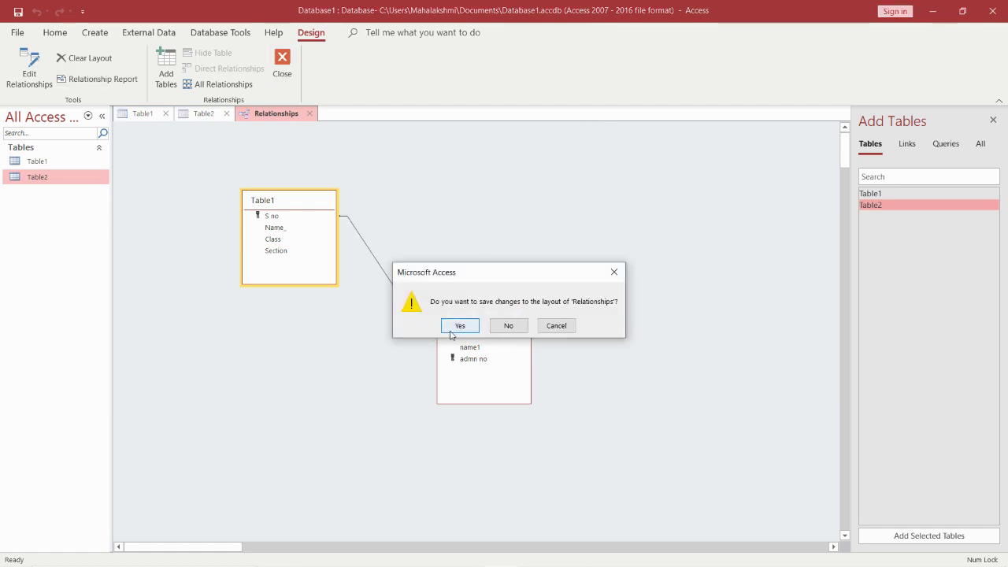
{"action": "left_click", "coordinate": [460, 326]}
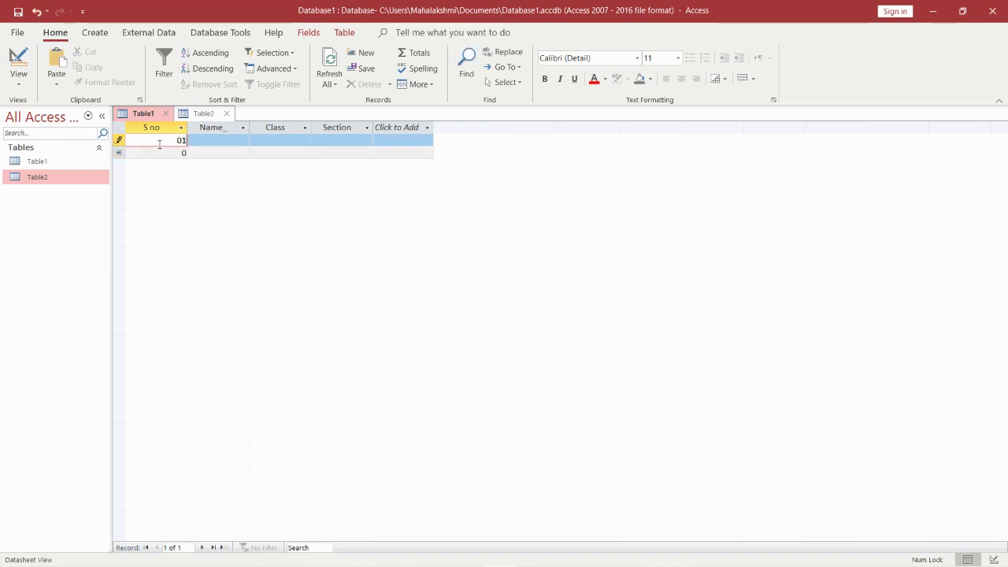
- Complete Table1's first record with Name_ aaa, Class 8 and Section a
{"action": "key", "text": "Tab"}
{"action": "type", "text": "aaa"}
{"action": "key", "text": "Tab"}
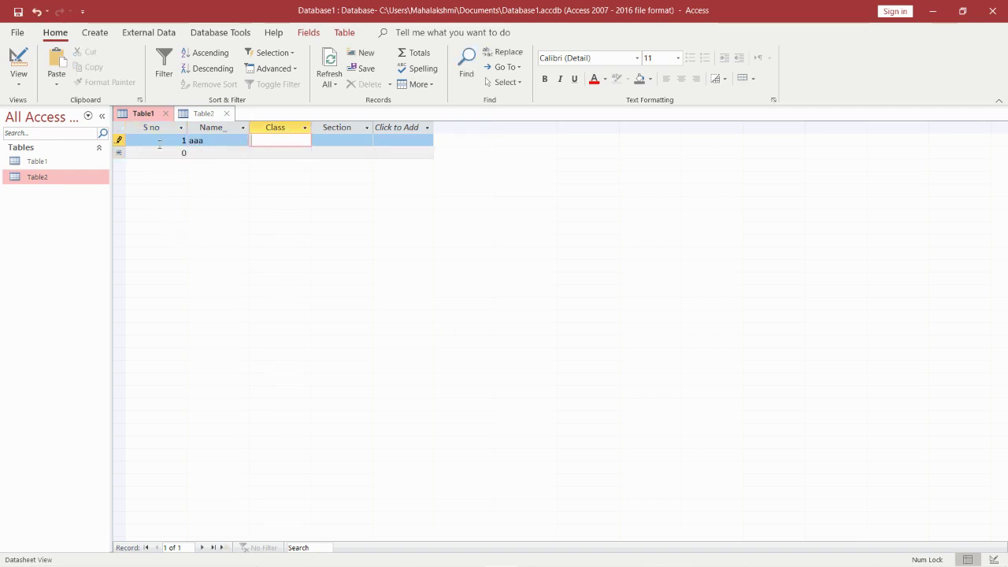
{"action": "type", "text": "8"}
{"action": "key", "text": "Tab"}
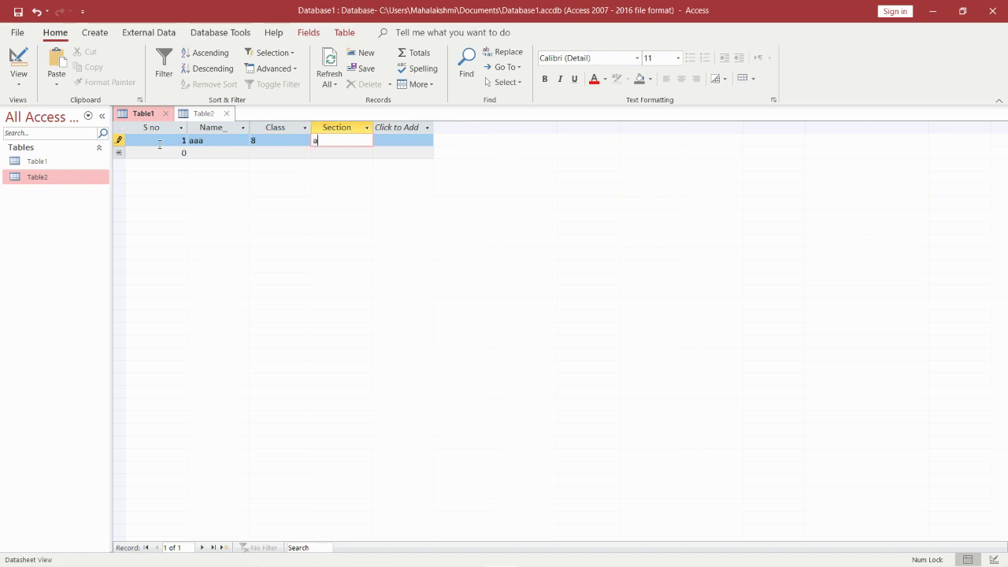
{"action": "type", "text": "a"}
{"action": "key", "text": "Tab"}
- Enter Table1's second record with S no 2, Name_ bbb, Class 8 and Section b
{"action": "type", "text": "2"}
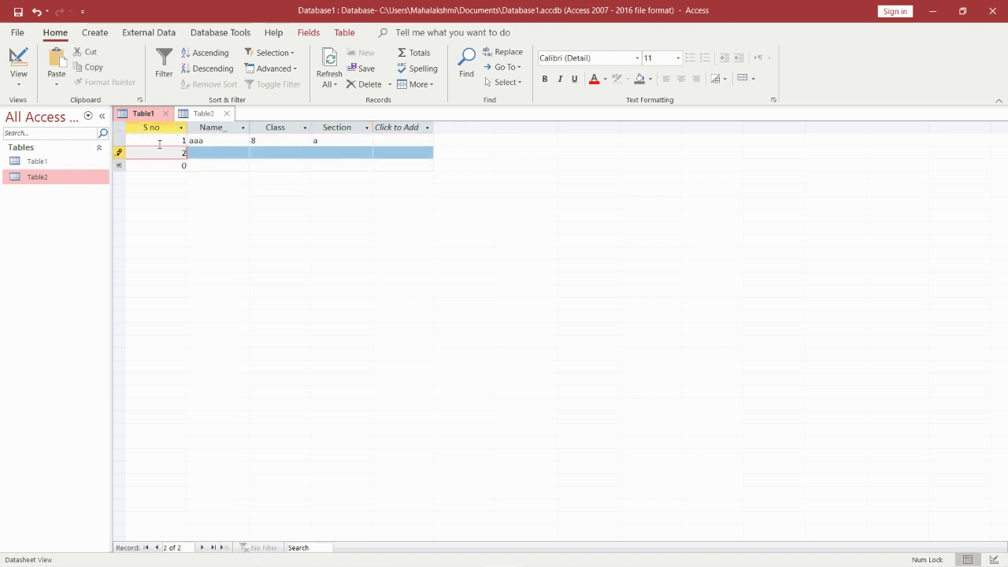
{"action": "key", "text": "Tab"}
{"action": "type", "text": "bbb"}
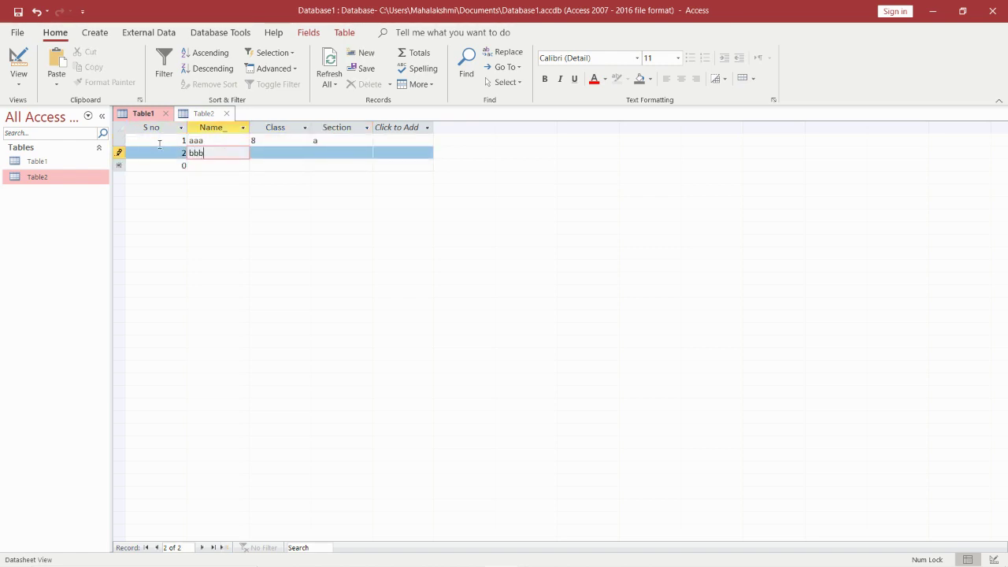
{"action": "key", "text": "Tab"}
{"action": "type", "text": "8"}
{"action": "key", "text": "Tab"}
{"action": "type", "text": "b"}
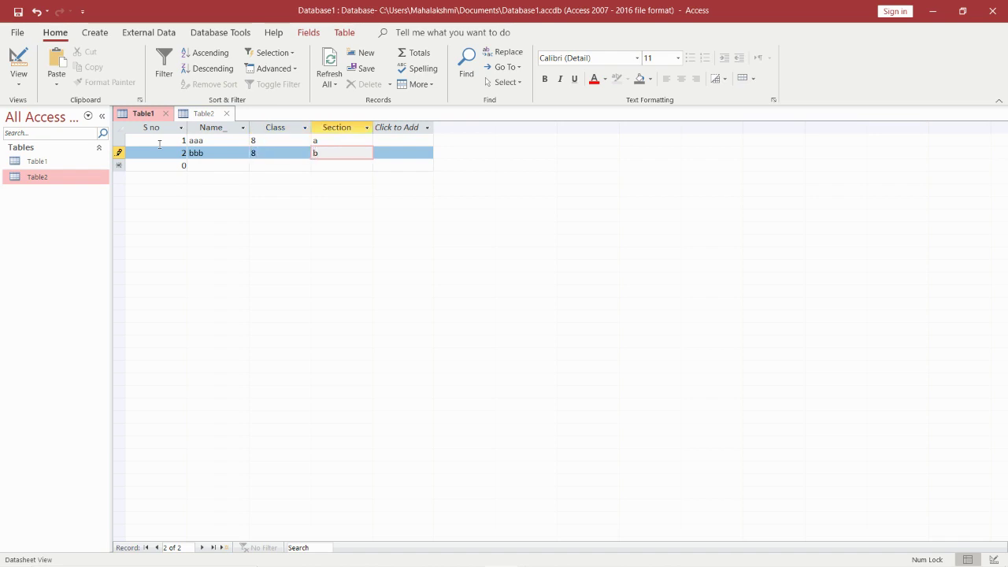
- Enter Table1's third record with S no 3, Name_ ccc, Class 8 and Section c
{"action": "key", "text": "Tab"}
{"action": "type", "text": "3"}
{"action": "key", "text": "Tab"}
{"action": "type", "text": "c"}
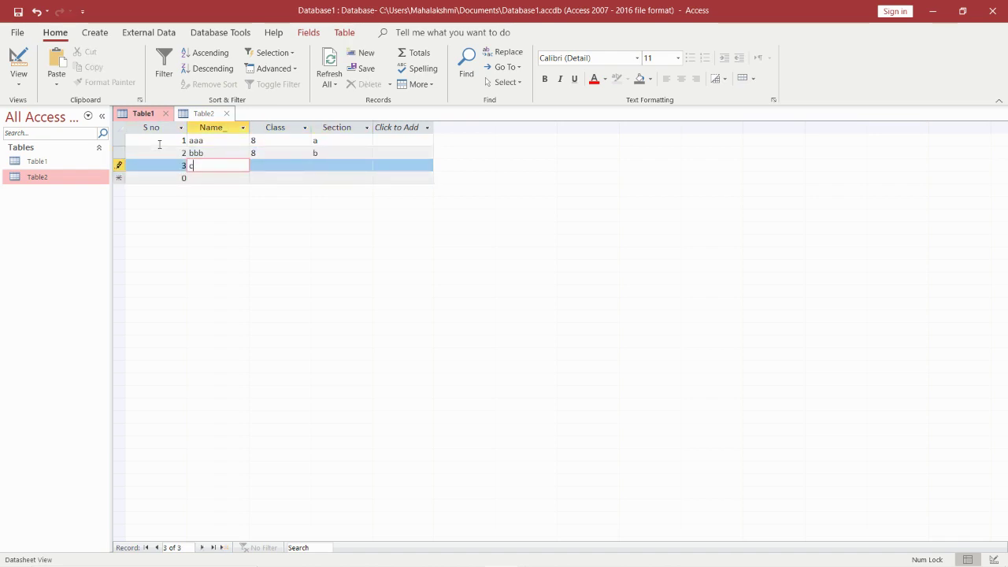
{"action": "type", "text": "cc"}
{"action": "key", "text": "Tab"}
{"action": "type", "text": "8"}
{"action": "key", "text": "Tab"}
{"action": "type", "text": "c"}
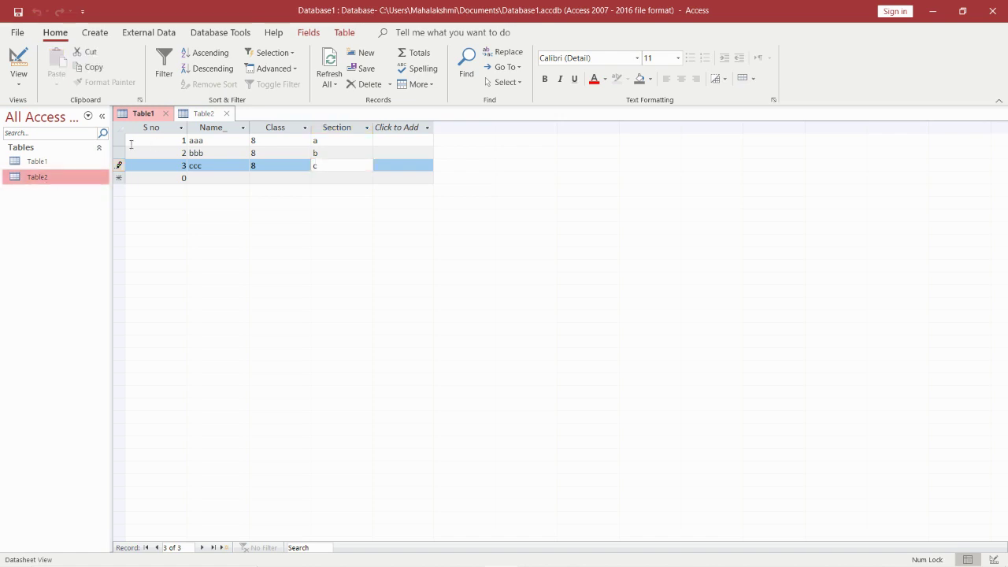
- Add the first record to Table2 with name1 aaa and a sample admission number
{"action": "left_click", "coordinate": [204, 116]}
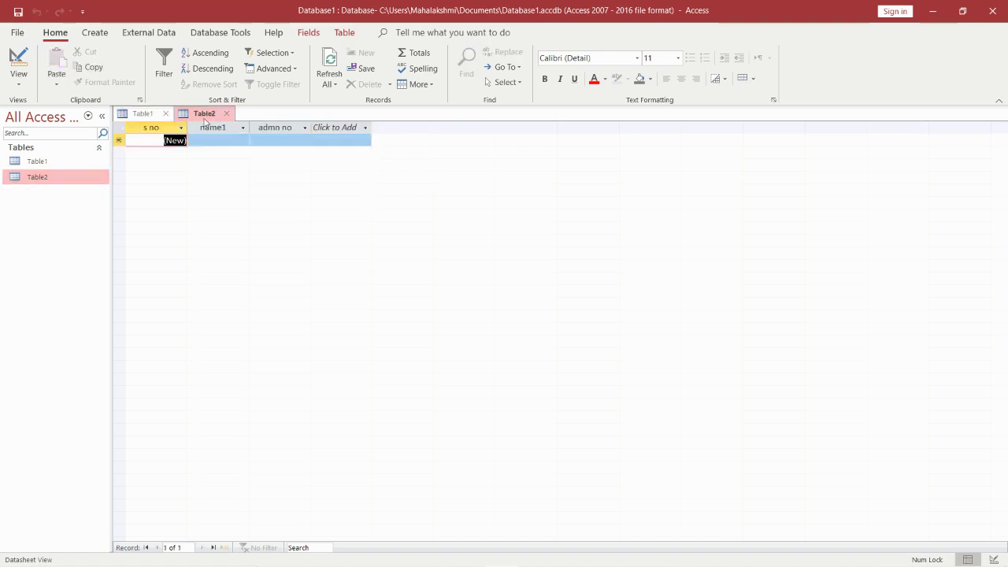
{"action": "key", "text": "Tab"}
{"action": "left_click", "coordinate": [164, 140]}
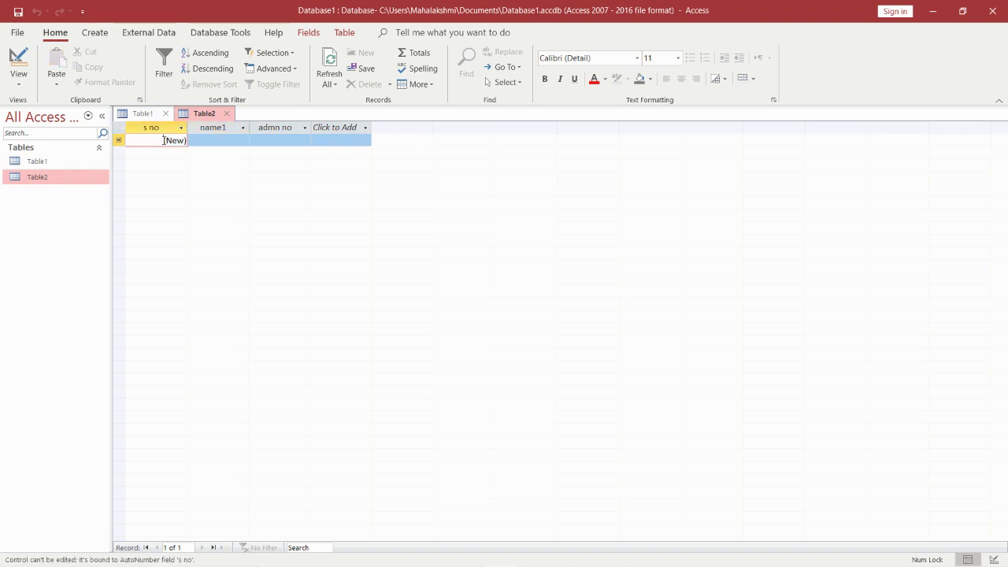
{"action": "key", "text": "Tab"}
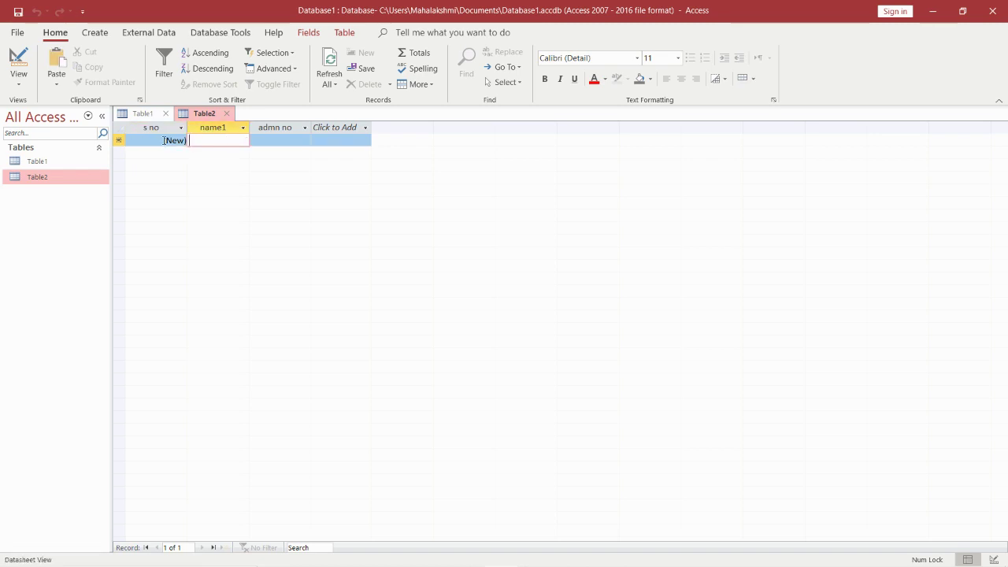
{"action": "type", "text": "aaa"}
{"action": "key", "text": "Tab"}
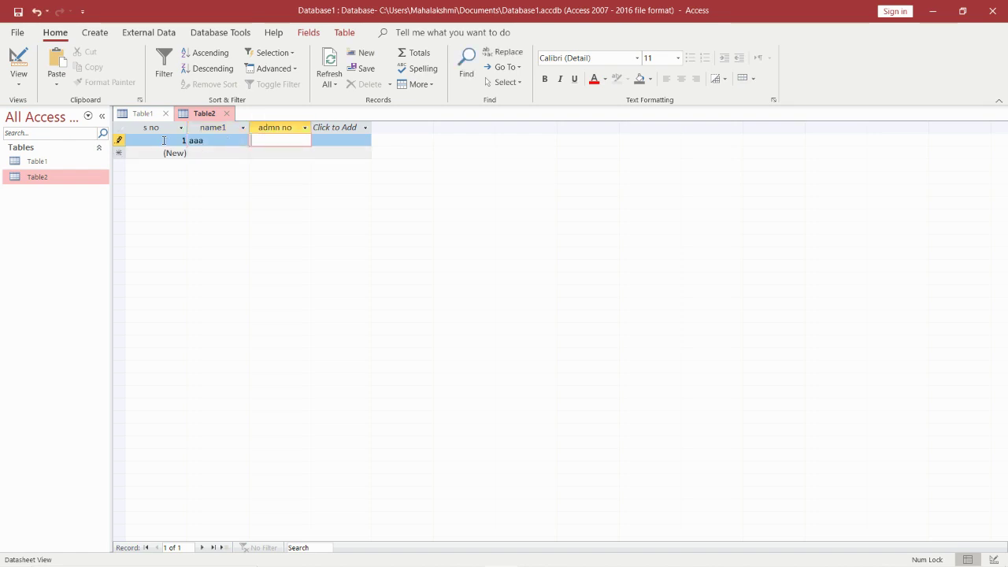
{"action": "key", "text": "Tab"}
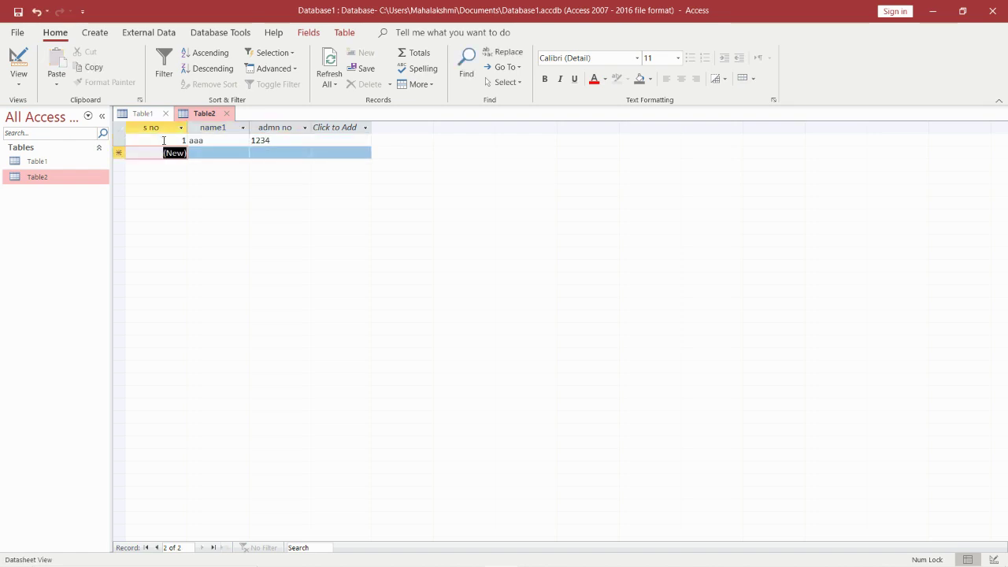
- Add Table2's second record with name1 bbb and the next consecutive admission number
{"action": "key", "text": "Tab"}
{"action": "type", "text": "bbb"}
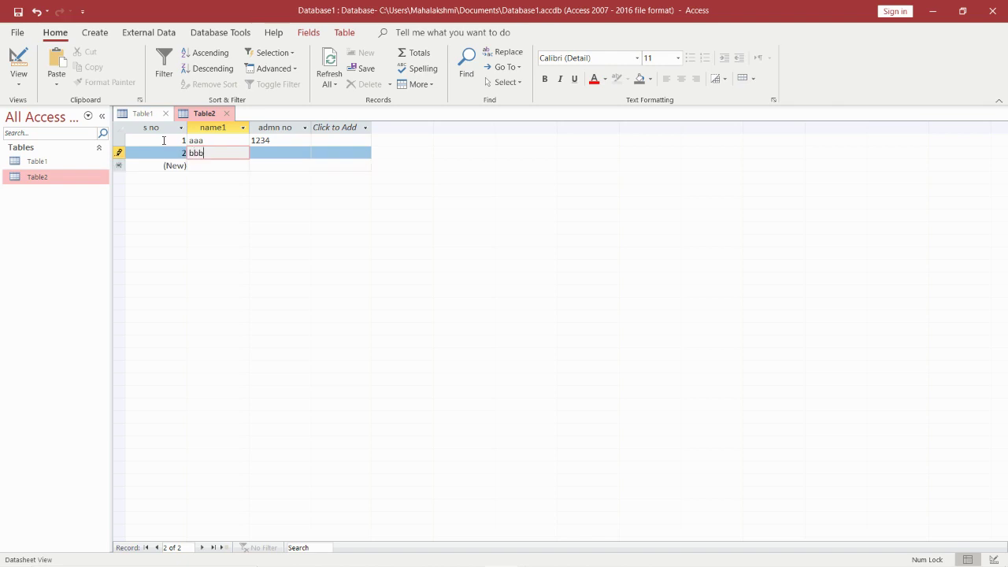
{"action": "key", "text": "Tab"}
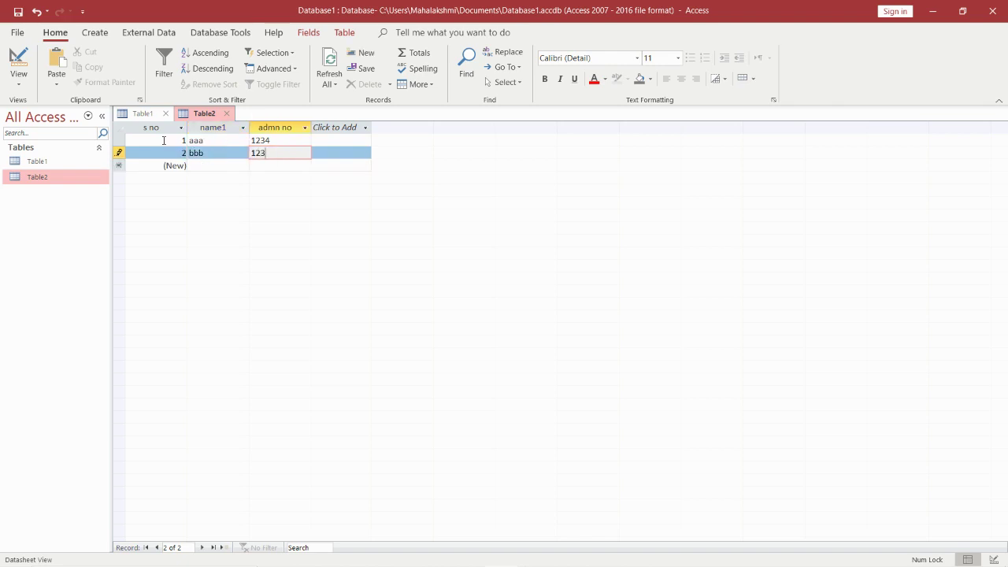
{"action": "key", "text": "Tab"}
- Fill in Table2's third record with name1 ccc and the admission number following the second record's
{"action": "key", "text": "Tab"}
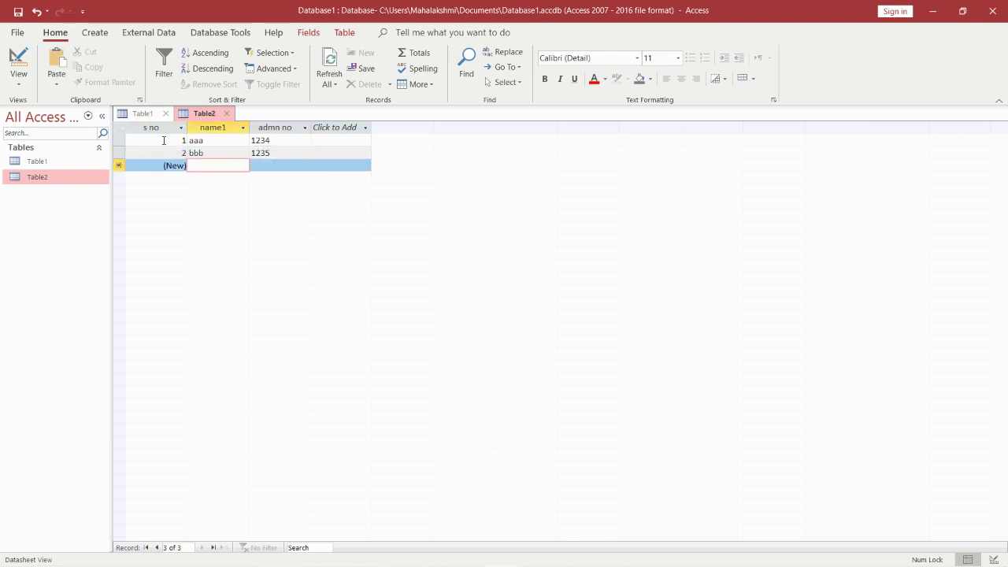
{"action": "type", "text": "ccc"}
{"action": "key", "text": "Tab"}
{"action": "type", "text": "12"}
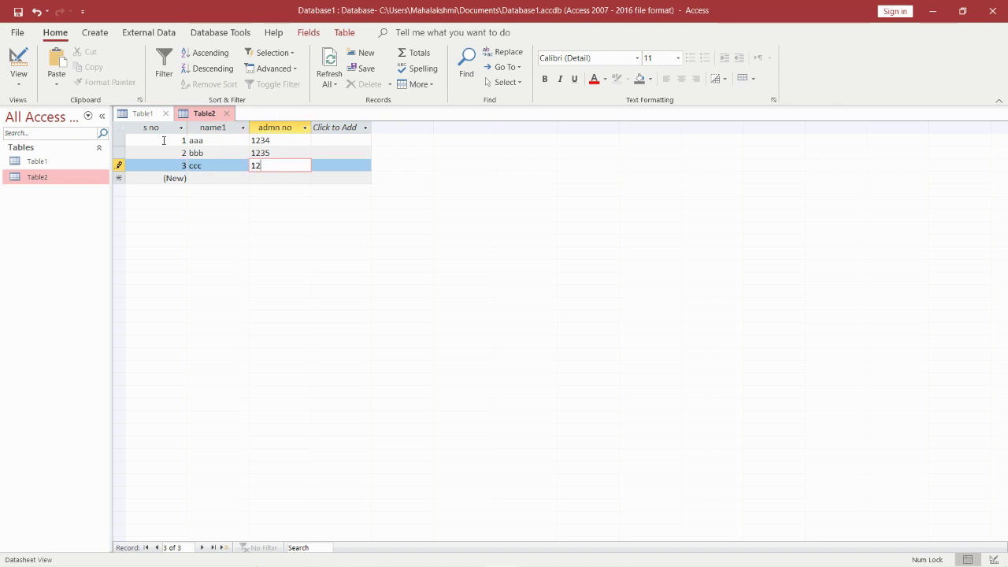
{"action": "type", "text": "36"}
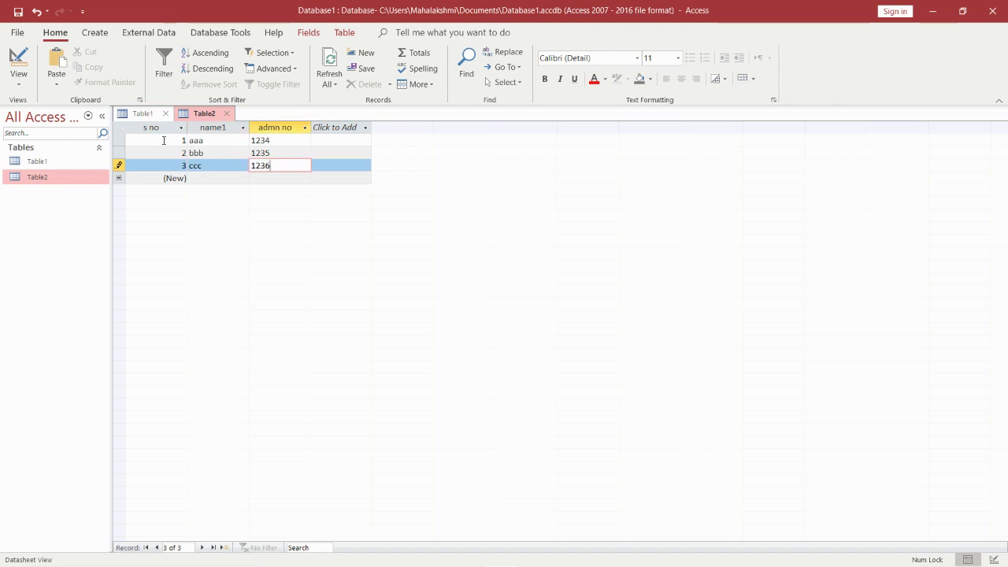
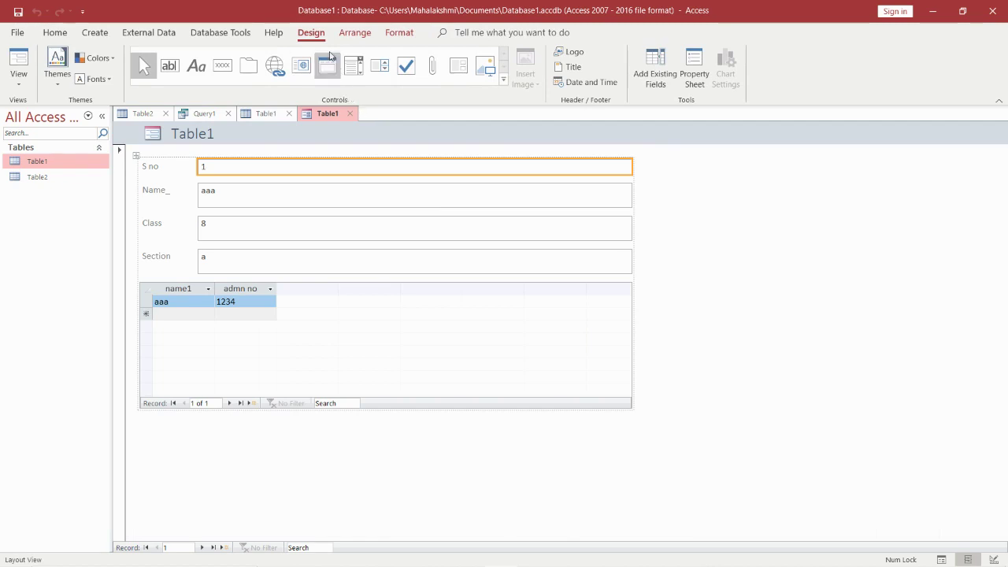
- Open the Table1 form in Design View and change its header title to Form1
{"action": "left_click", "coordinate": [18, 82]}
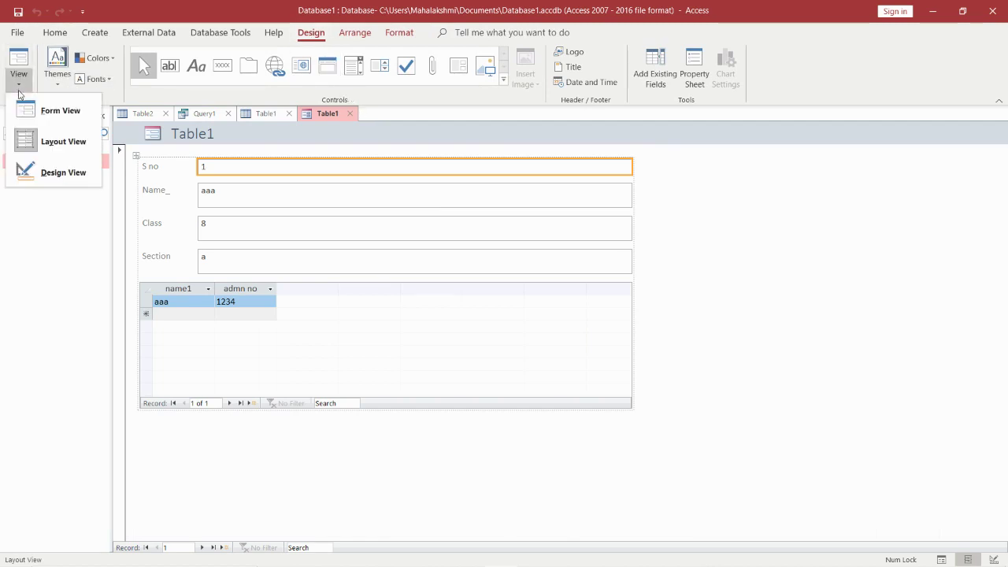
{"action": "left_click", "coordinate": [64, 173]}
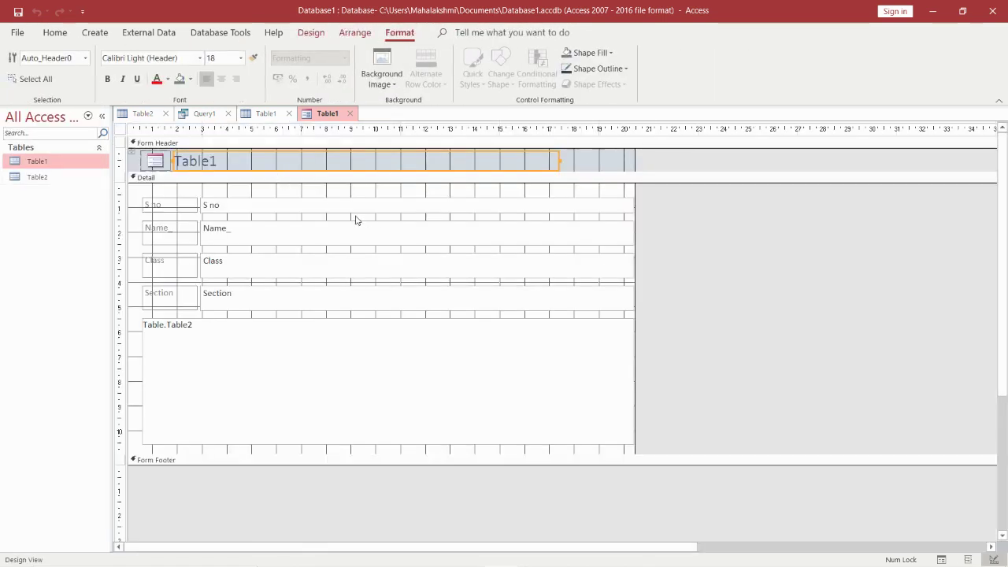
{"action": "left_click", "coordinate": [182, 163]}
{"action": "key", "text": "ctrl+a"}
{"action": "type", "text": "Fo"}
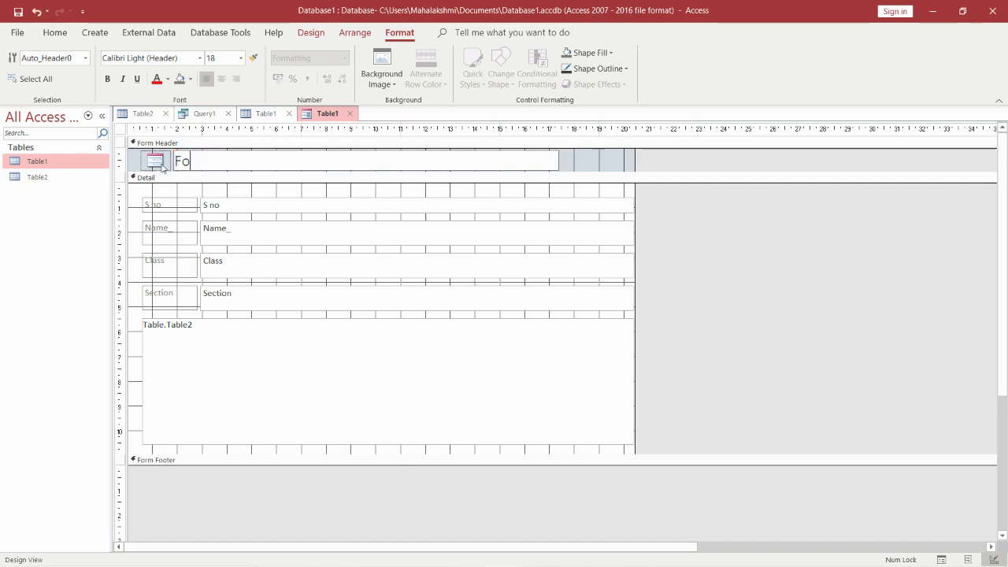
{"action": "type", "text": "rm1"}
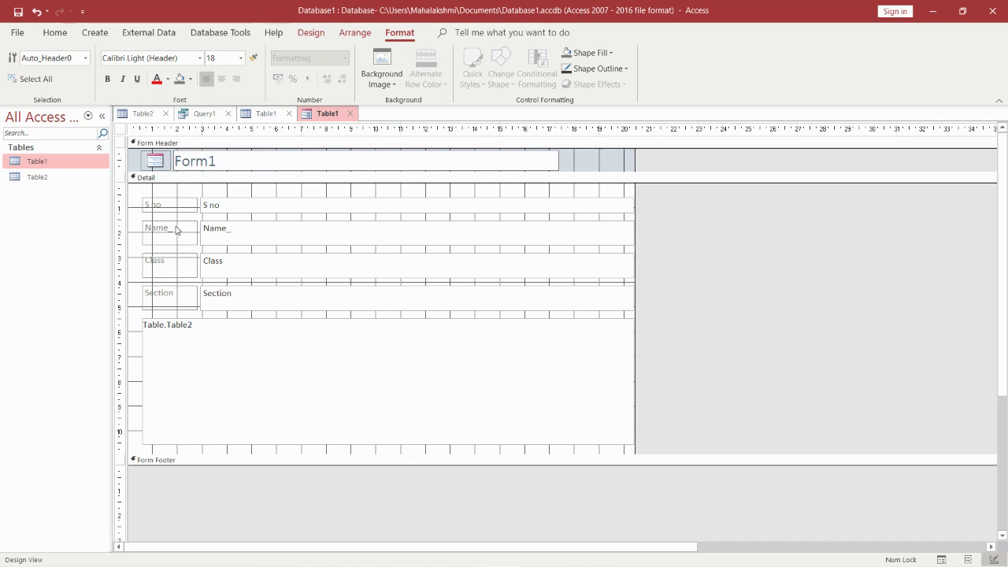
- Narrow the form's fields and Table2 subform so their shared outer edge sits at about 14.8 on the horizontal ruler
{"action": "left_click", "coordinate": [184, 209]}
{"action": "left_click", "coordinate": [201, 205], "text": "shift"}
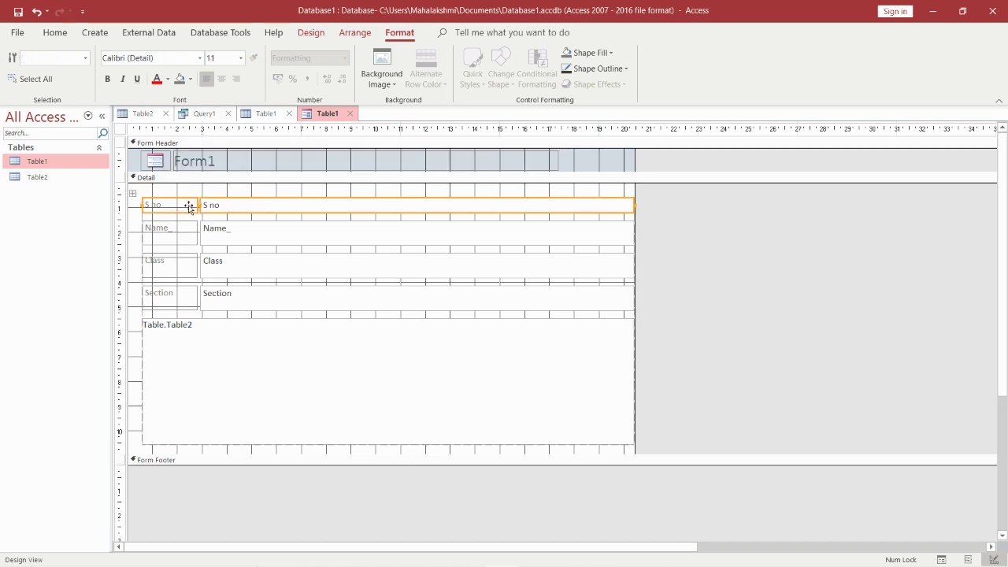
{"action": "left_click_drag", "start_coordinate": [635, 204], "coordinate": [564, 207]}
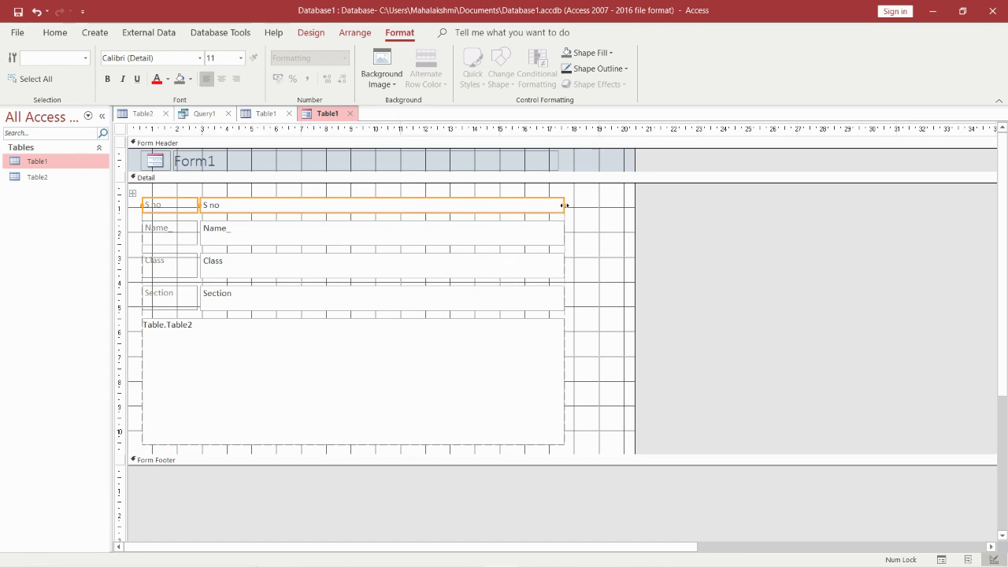
{"action": "left_click_drag", "start_coordinate": [564, 208], "coordinate": [465, 229]}
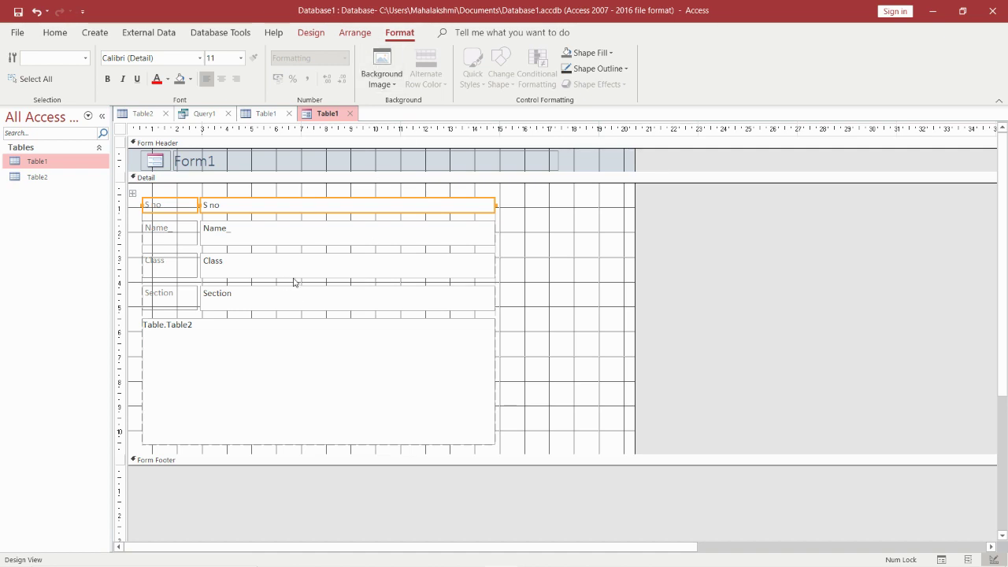
- Apply the second Office theme, the one with the green edge, to the form
{"action": "left_click", "coordinate": [311, 33]}
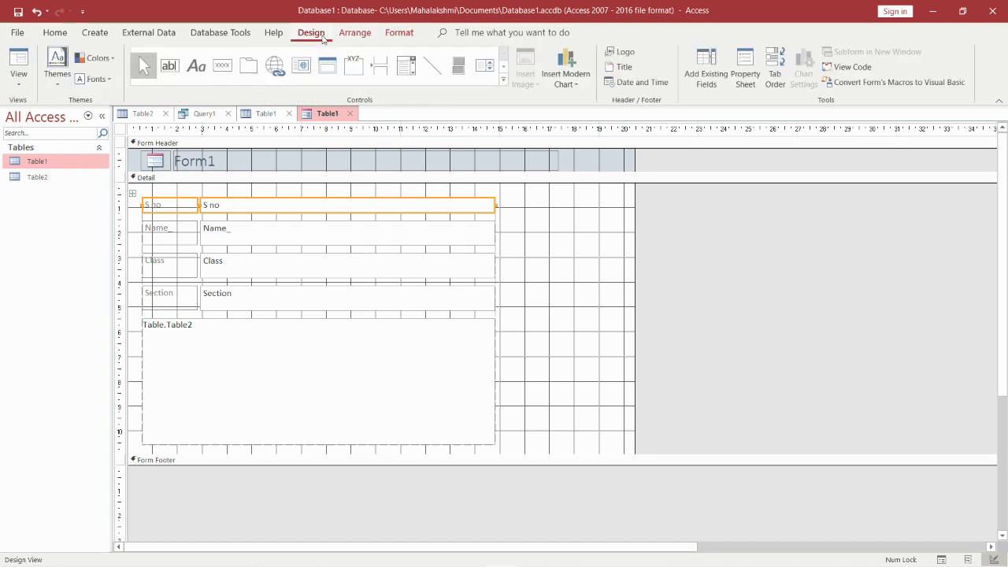
{"action": "left_click", "coordinate": [49, 89]}
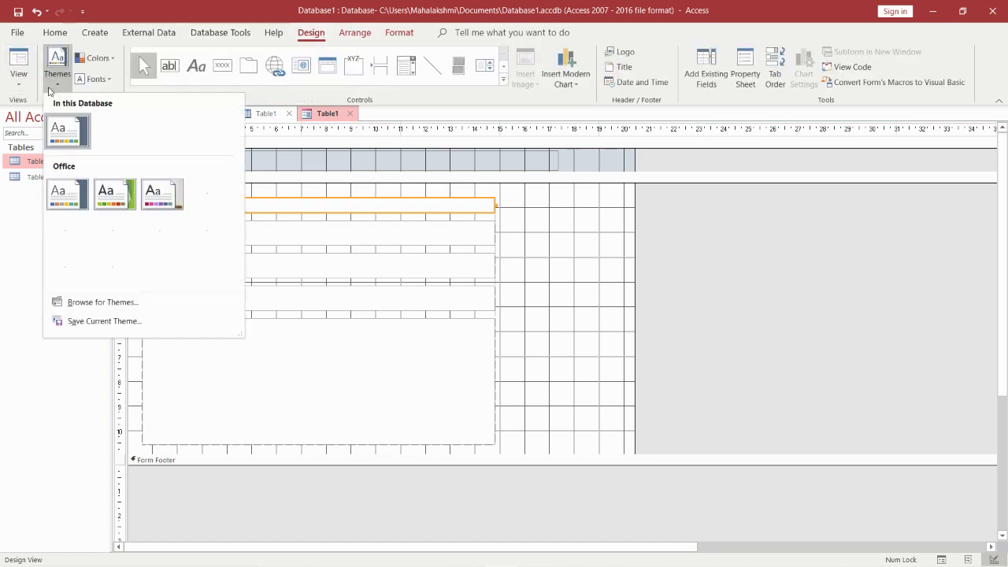
{"action": "left_click", "coordinate": [106, 193]}
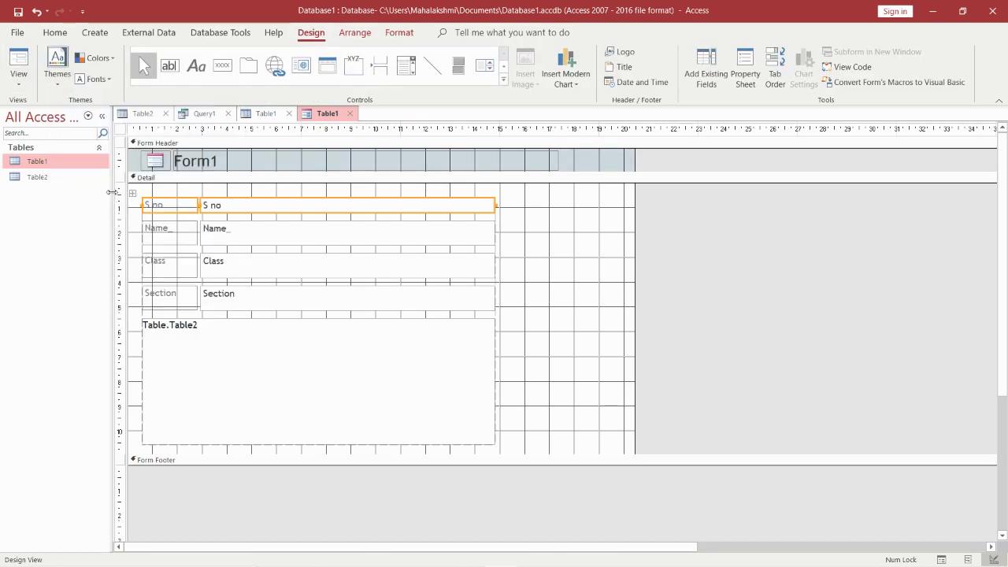
{"action": "left_click", "coordinate": [52, 81]}
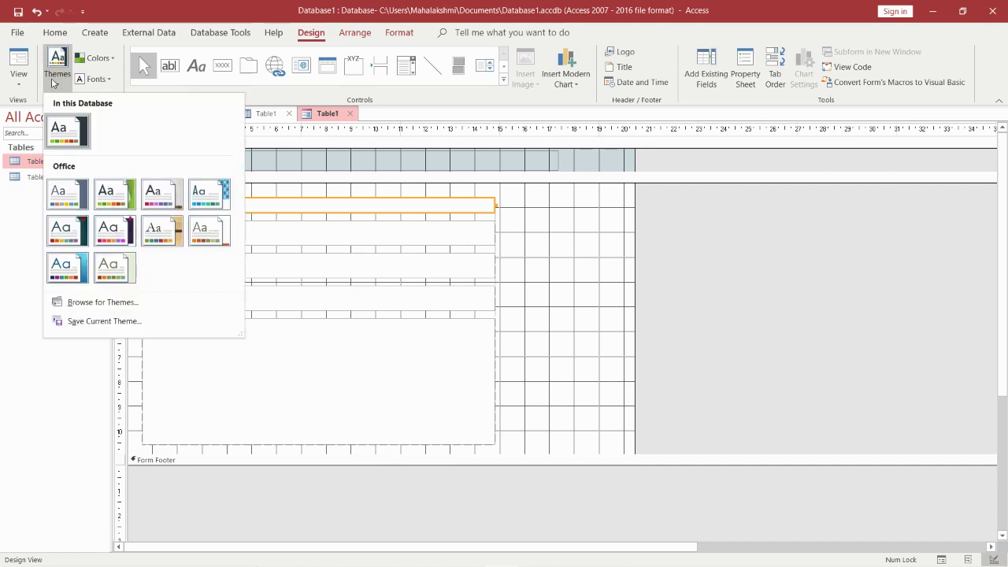
{"action": "left_click", "coordinate": [123, 198]}
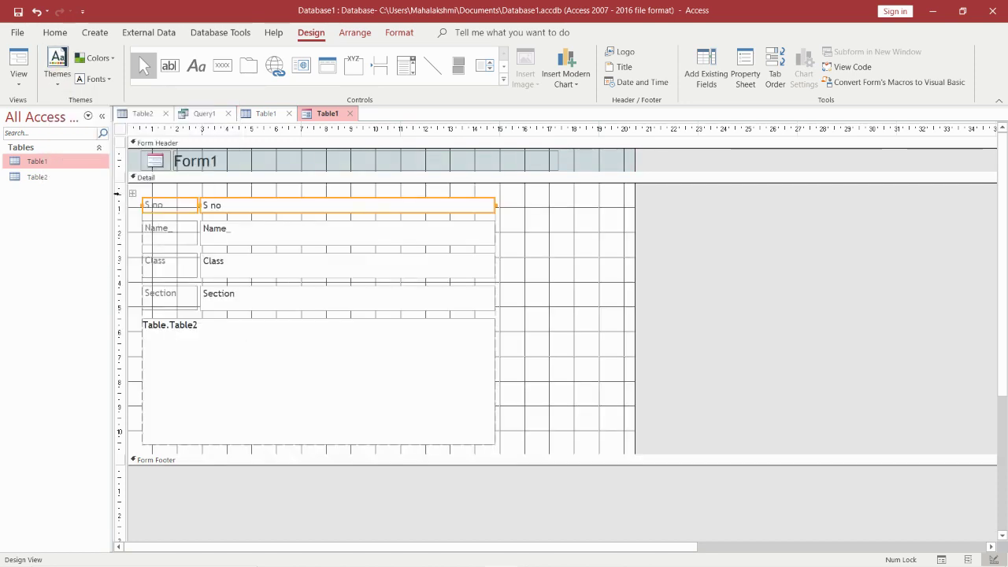
- Show the form in Layout View and move the fields together with the subform toward the middle of the form
{"action": "left_click", "coordinate": [19, 81]}
{"action": "left_click", "coordinate": [46, 143]}
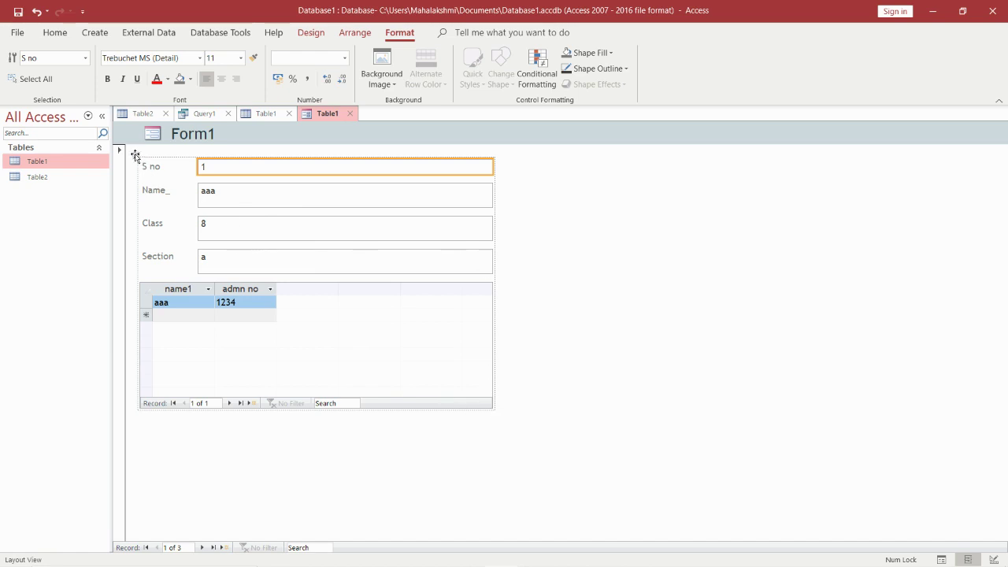
{"action": "left_click_drag", "start_coordinate": [136, 156], "coordinate": [360, 184]}
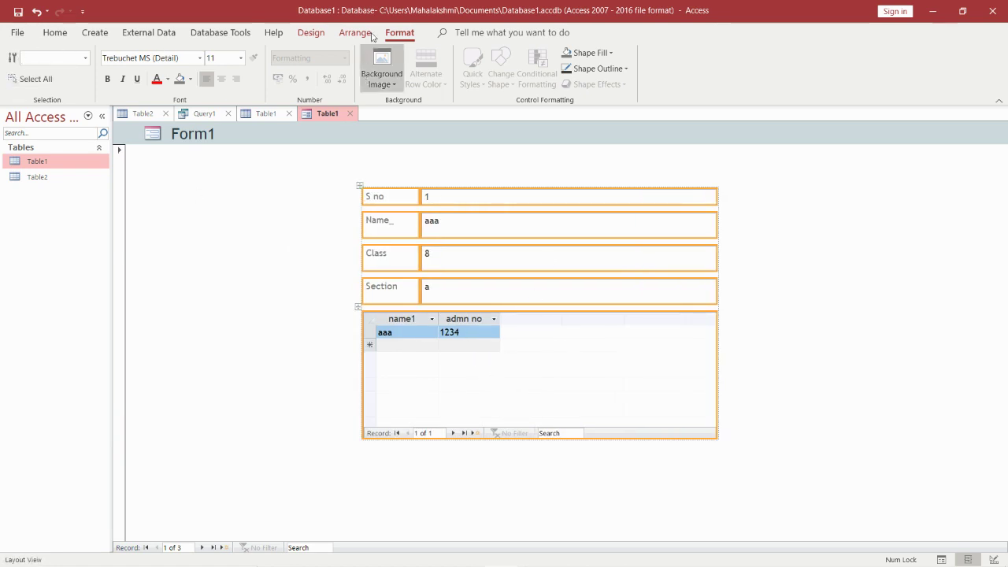
- Show the form in Form View and start a new blank record in its Table2 subform
{"action": "left_click", "coordinate": [313, 34]}
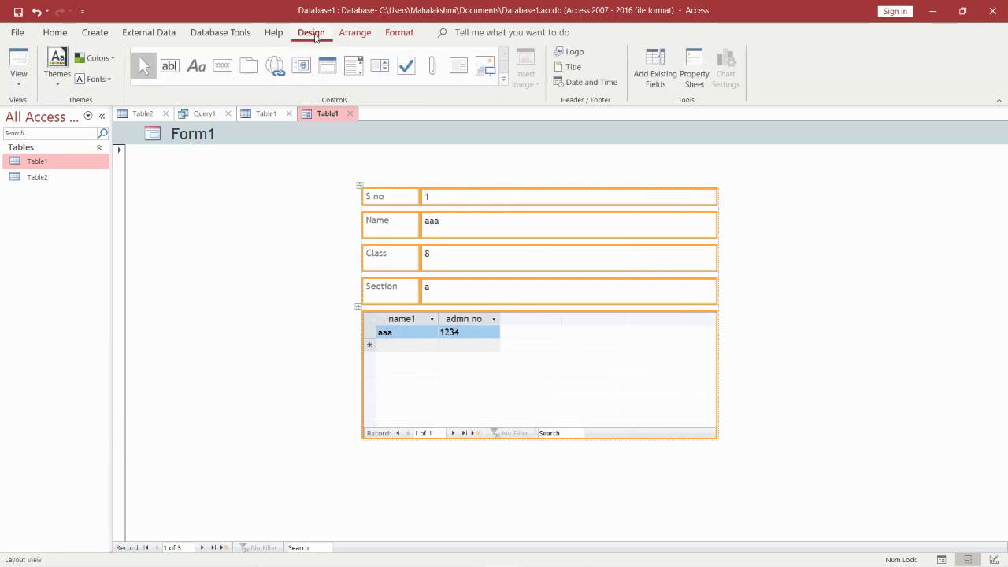
{"action": "left_click", "coordinate": [12, 84]}
{"action": "left_click", "coordinate": [49, 110]}
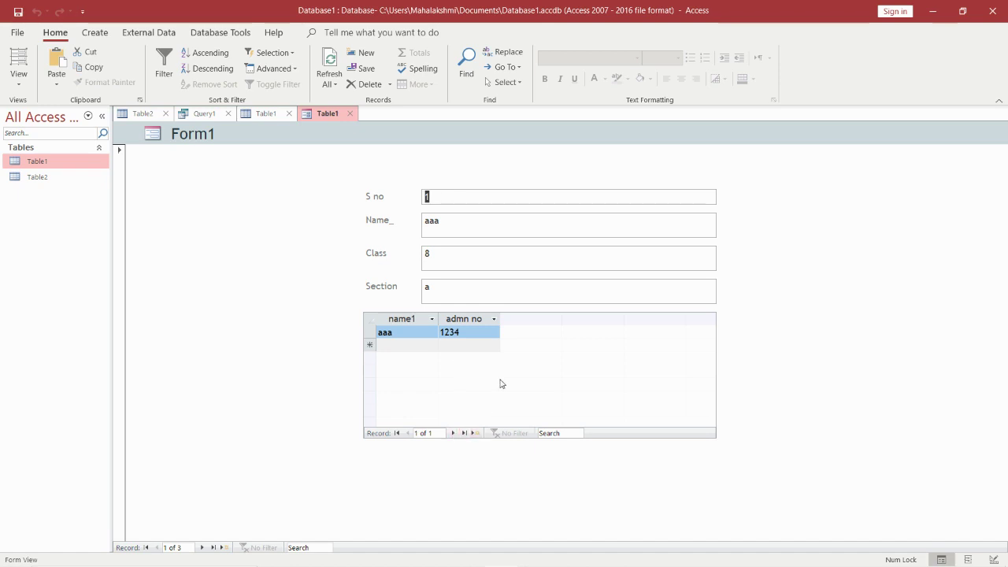
{"action": "left_click", "coordinate": [475, 434]}
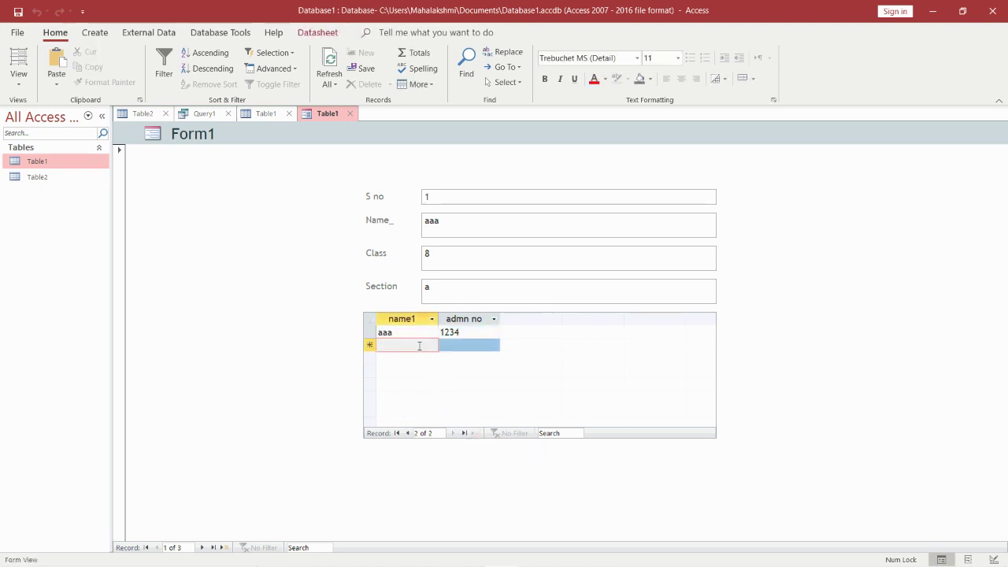
- Enter bbb as name1 and 1237 as admn no in the new record of the Table2 subform
{"action": "type", "text": "bbb"}
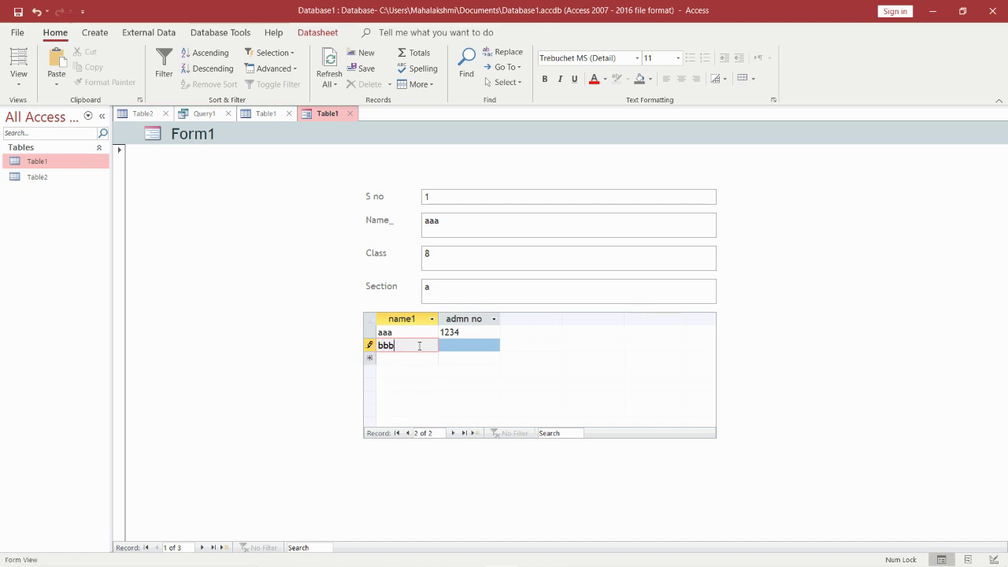
{"action": "key", "text": "Tab"}
{"action": "type", "text": "123"}
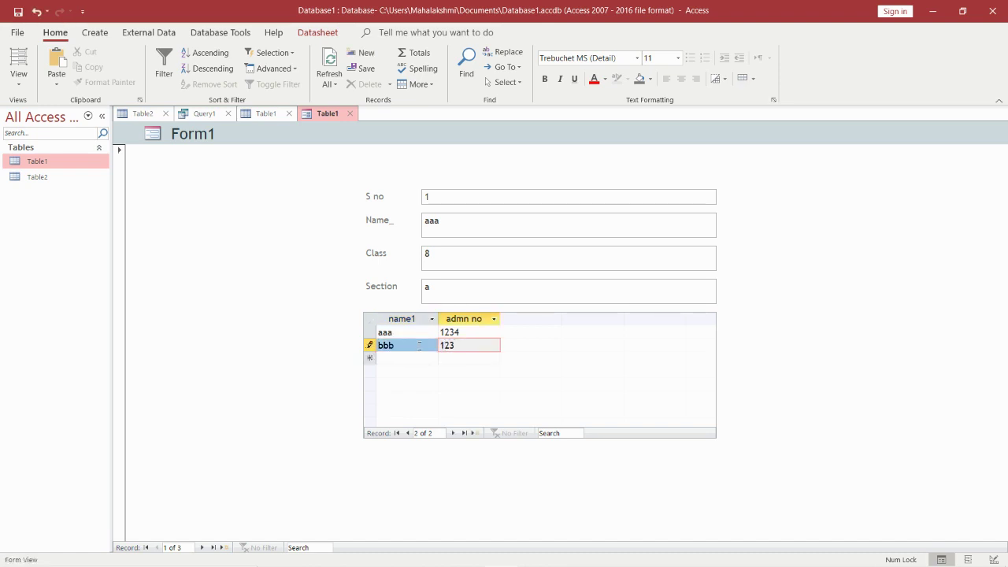
{"action": "key", "text": "BackSpace"}
{"action": "key", "text": "Tab"}
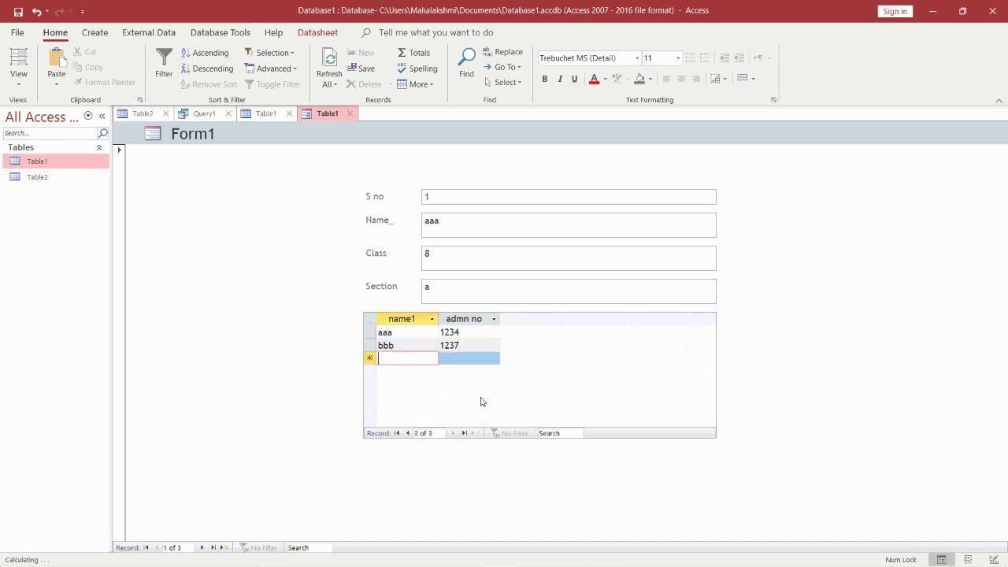
- Change the Name_ value of the form's first record to eeee and save the record
{"action": "double_click", "coordinate": [475, 223]}
{"action": "type", "text": "eeee"}
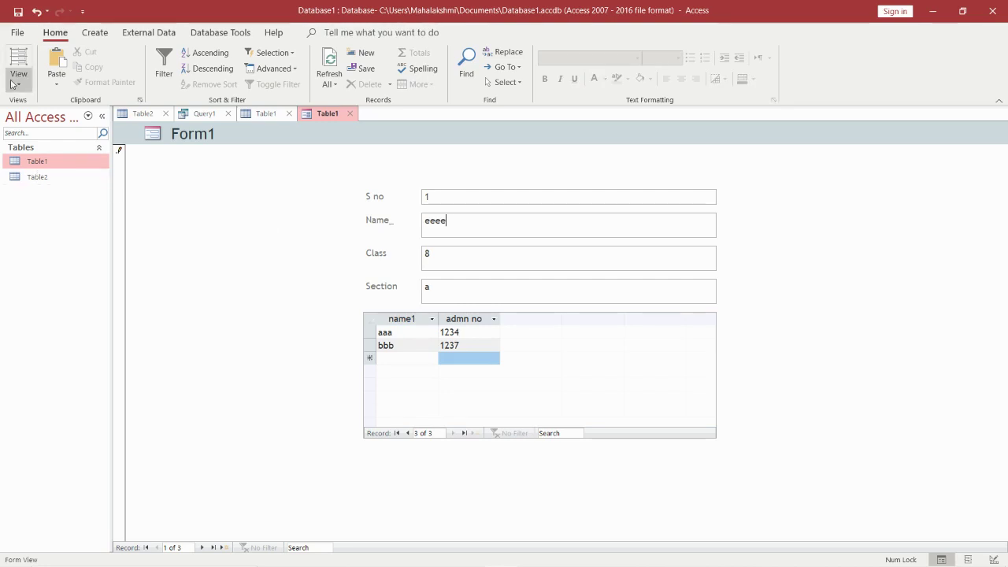
{"action": "left_click", "coordinate": [365, 70]}
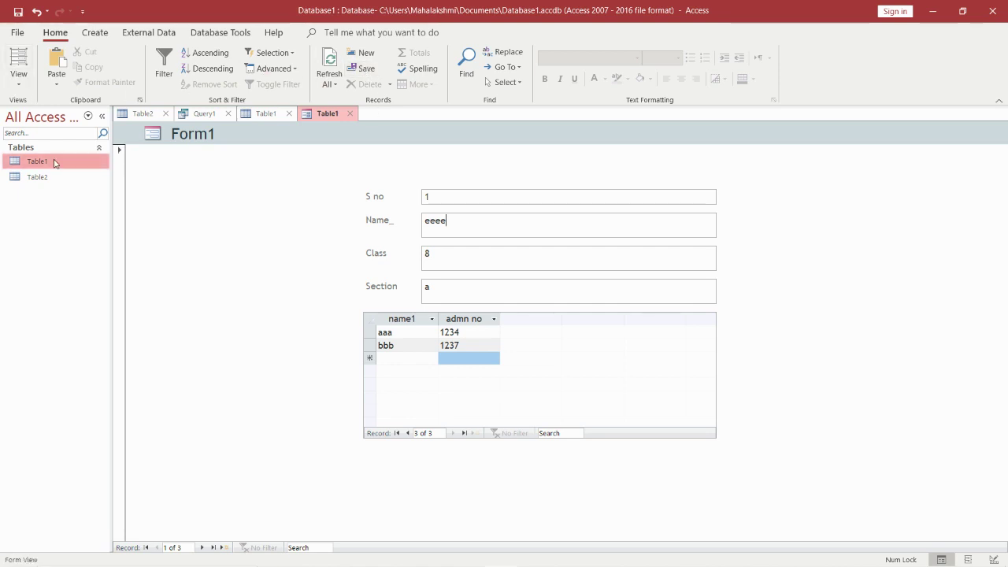
- Check the Name_ value of the first record in the Table1 datasheet
{"action": "left_click", "coordinate": [267, 114]}
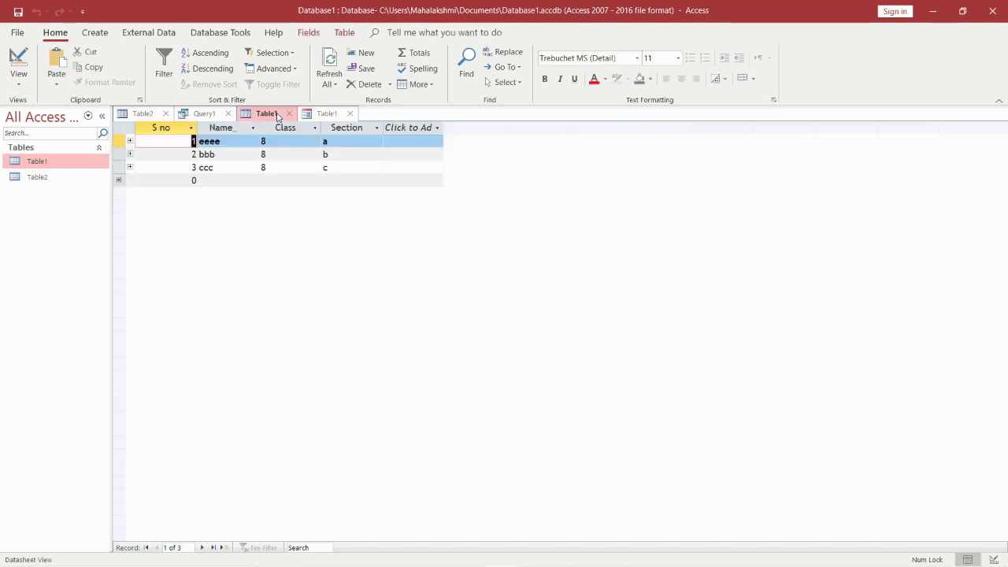
{"action": "left_click", "coordinate": [229, 141]}
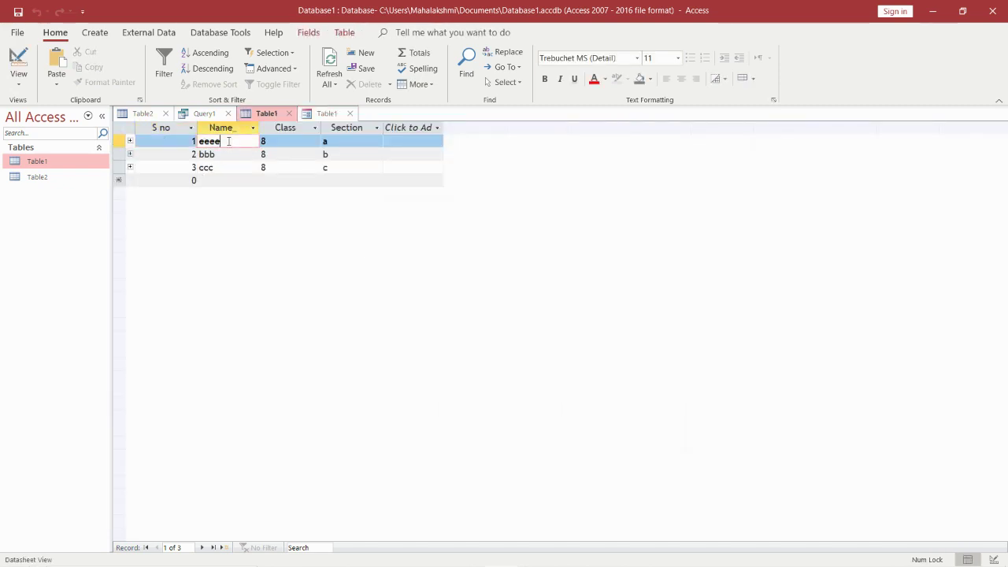
{"action": "left_click_drag", "start_coordinate": [222, 141], "coordinate": [197, 141]}
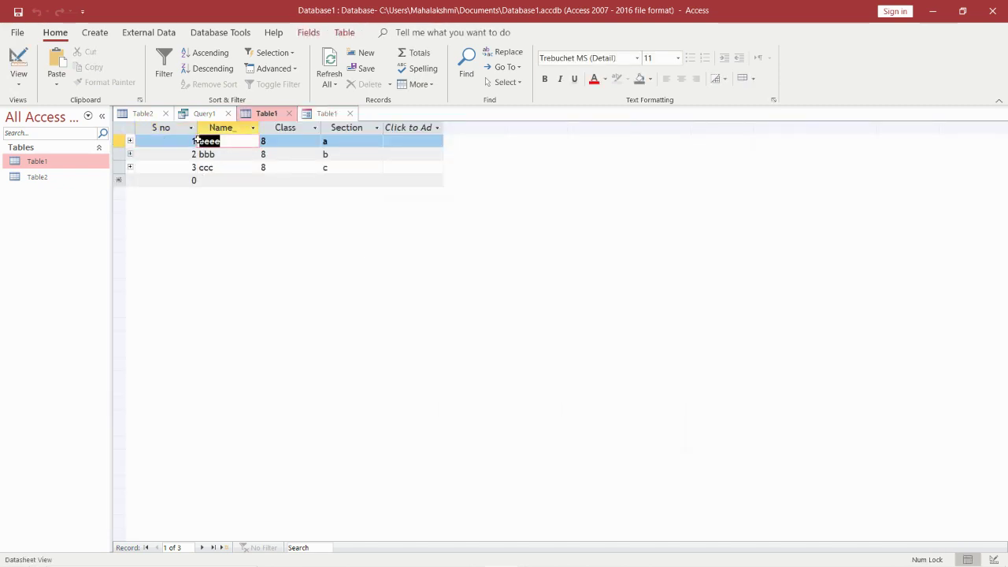
{"action": "left_click", "coordinate": [240, 166]}
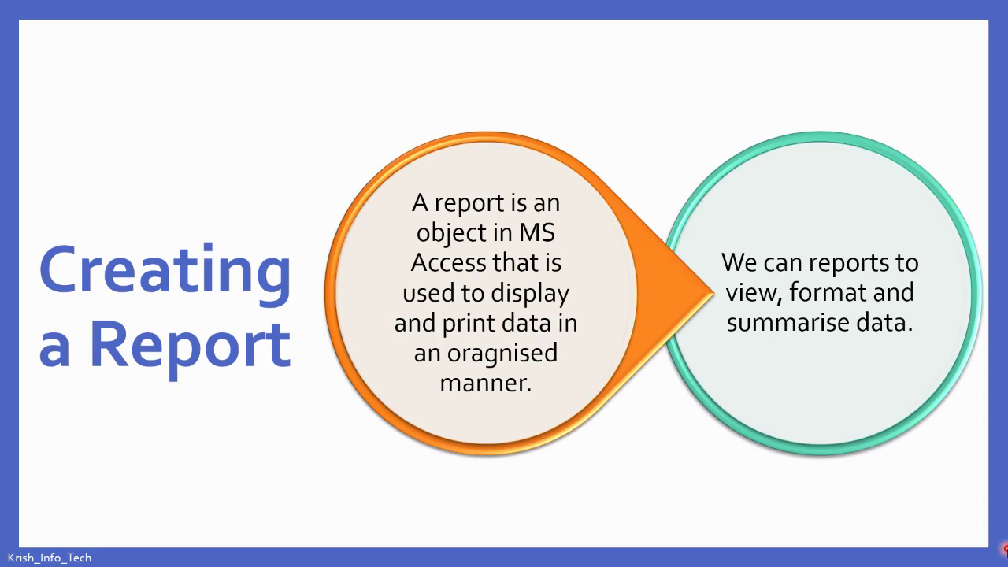
- Switch from the slides back to Access and create a basic report based on Table1
{"action": "key", "text": "alt+Tab"}
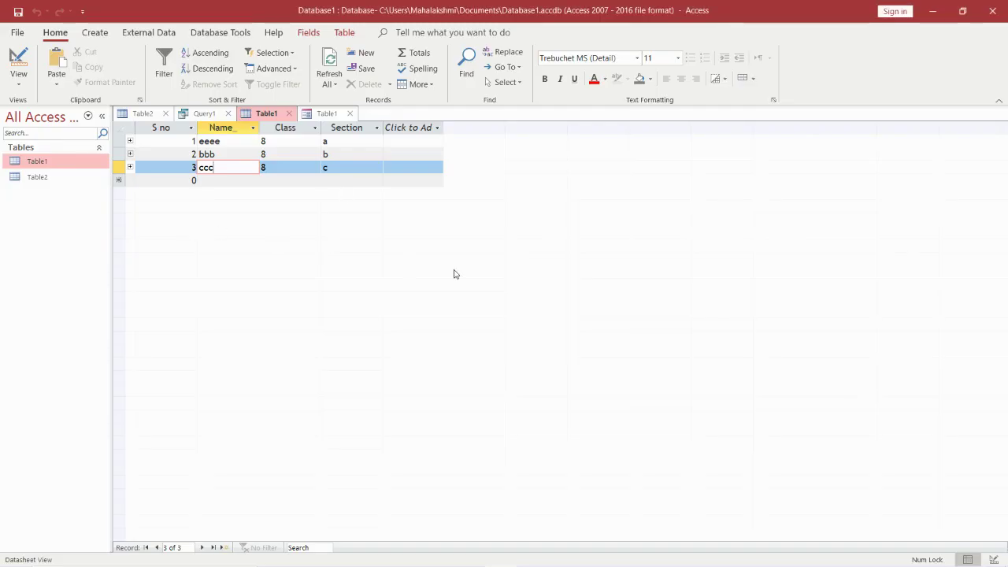
{"action": "left_click", "coordinate": [94, 35]}
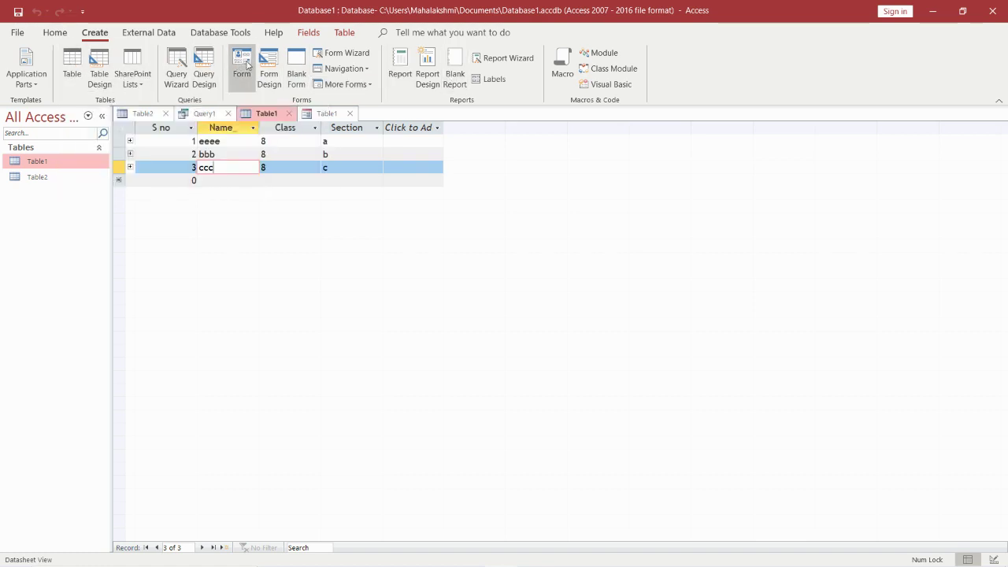
{"action": "left_click", "coordinate": [391, 63]}
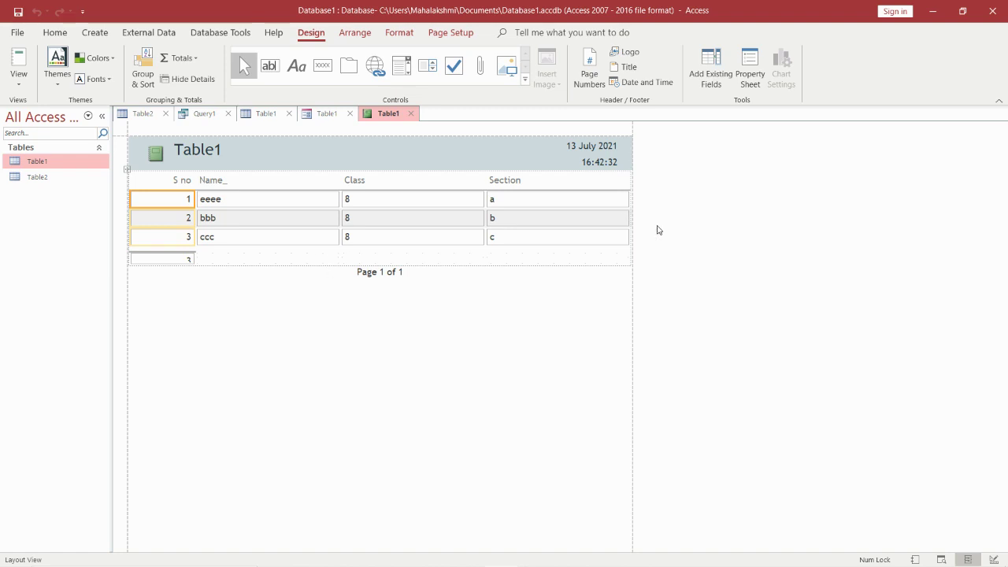
- Apply a color scheme with a pale brown header and the Arial font set to the report
{"action": "left_click", "coordinate": [64, 80]}
{"action": "key", "text": "Escape"}
{"action": "left_click", "coordinate": [95, 58]}
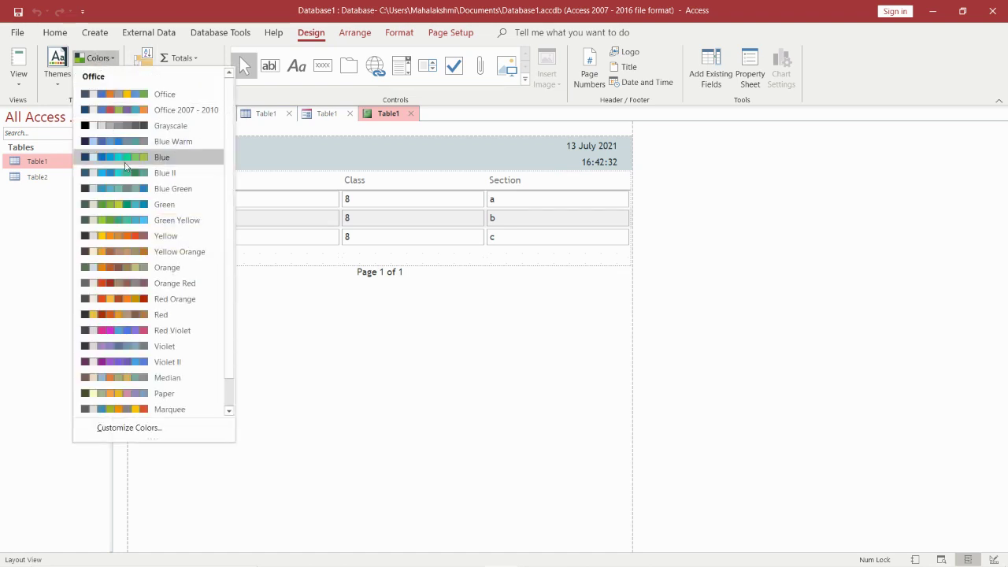
{"action": "key", "text": "Escape"}
{"action": "left_click", "coordinate": [95, 79]}
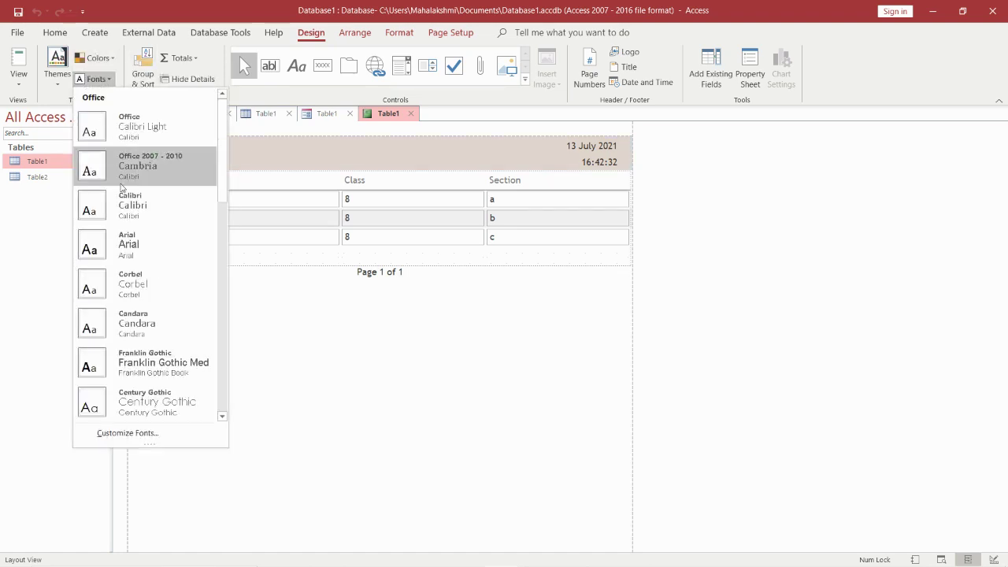
{"action": "key", "text": "Escape"}
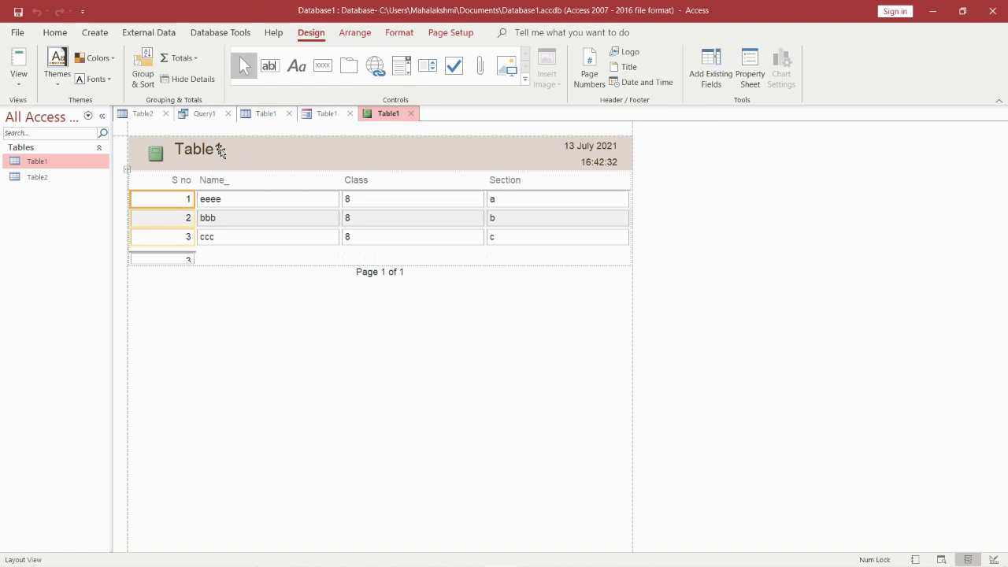
- Try landscape orientation for the report and return it to portrait
{"action": "left_click", "coordinate": [356, 33]}
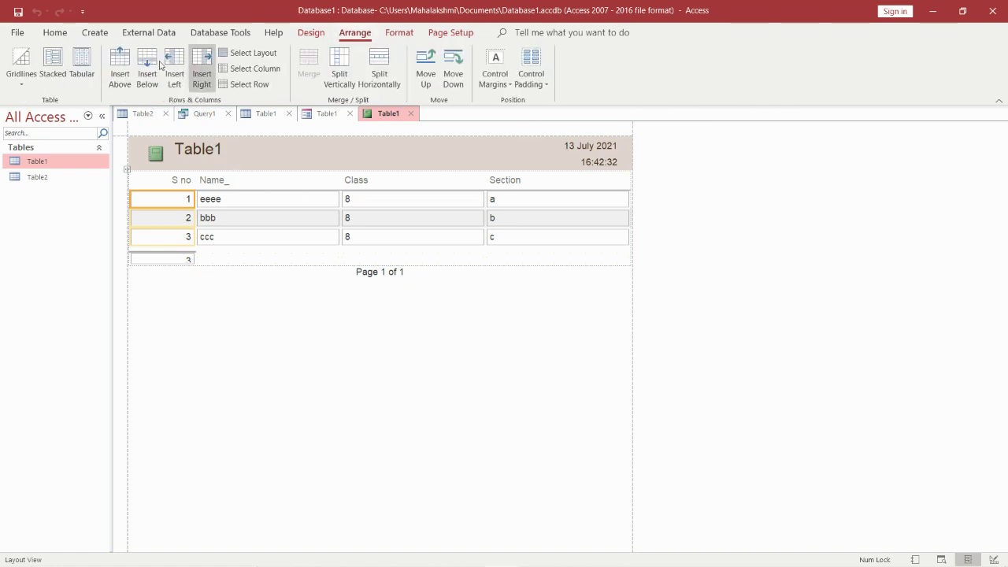
{"action": "left_click", "coordinate": [389, 35]}
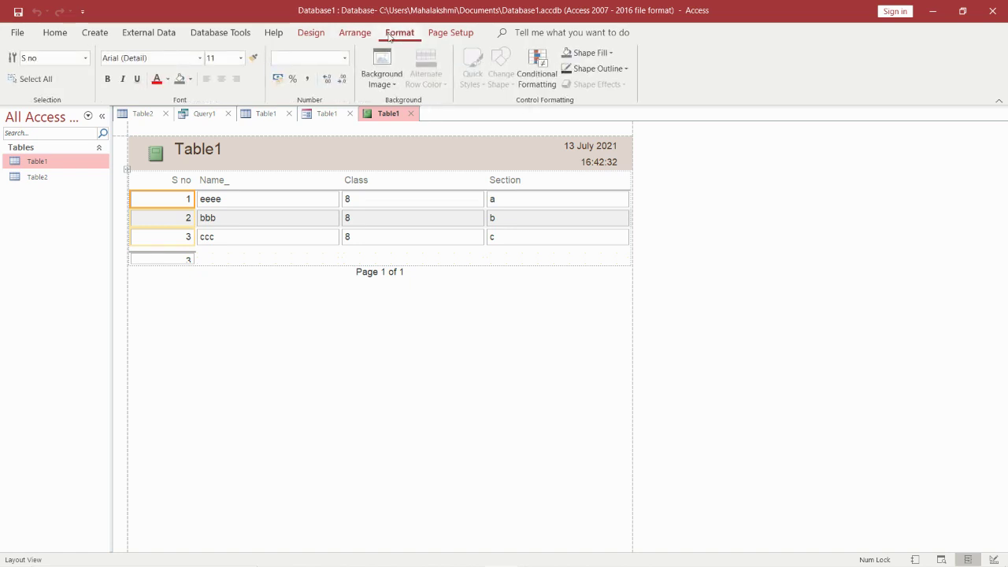
{"action": "left_click", "coordinate": [443, 33]}
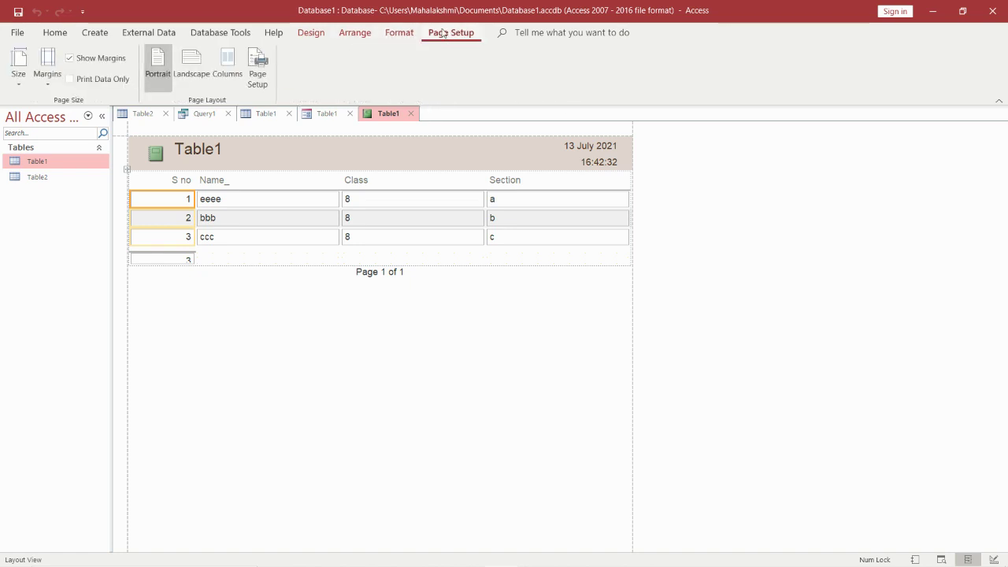
{"action": "left_click", "coordinate": [192, 66]}
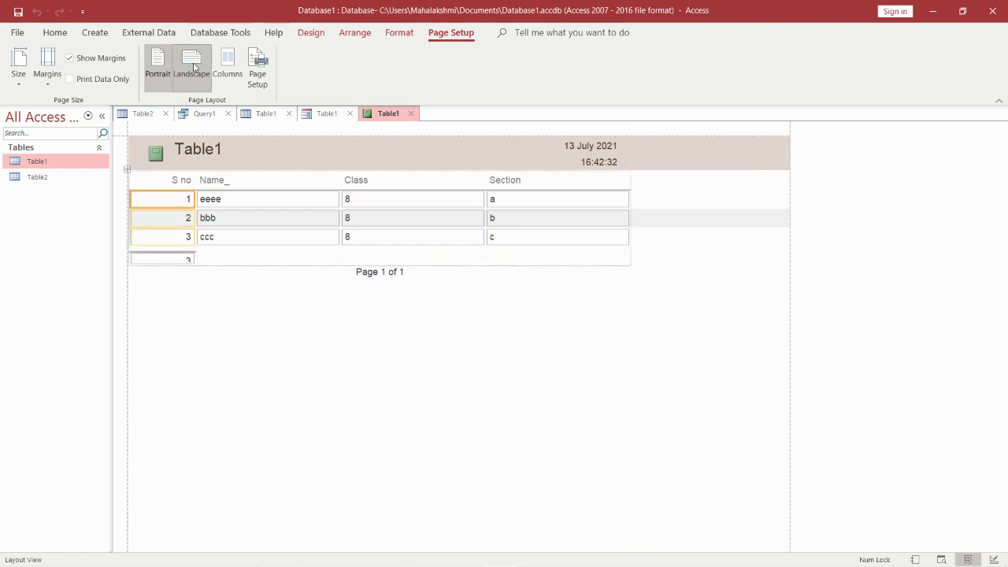
{"action": "left_click", "coordinate": [161, 66]}
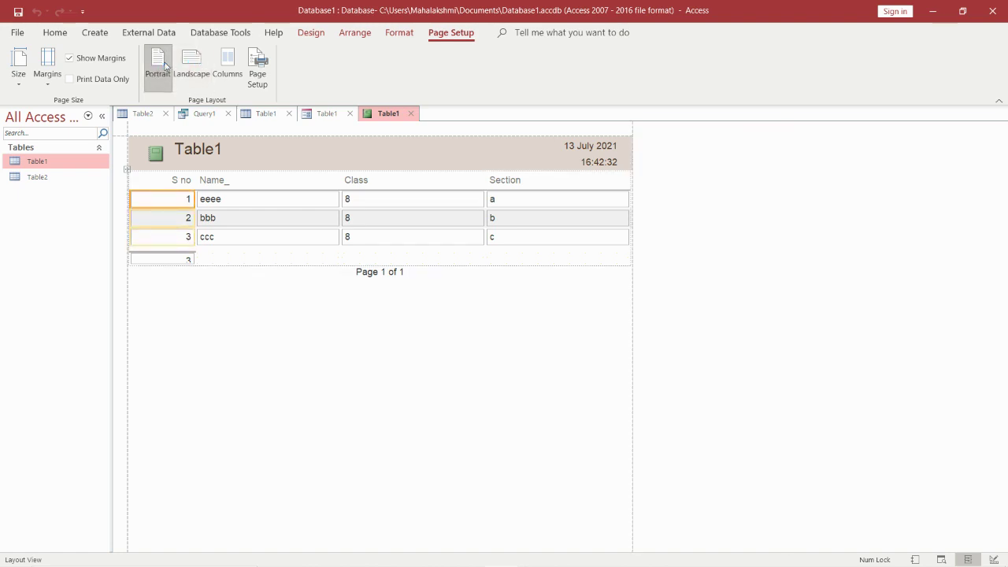
{"action": "left_click", "coordinate": [311, 33]}
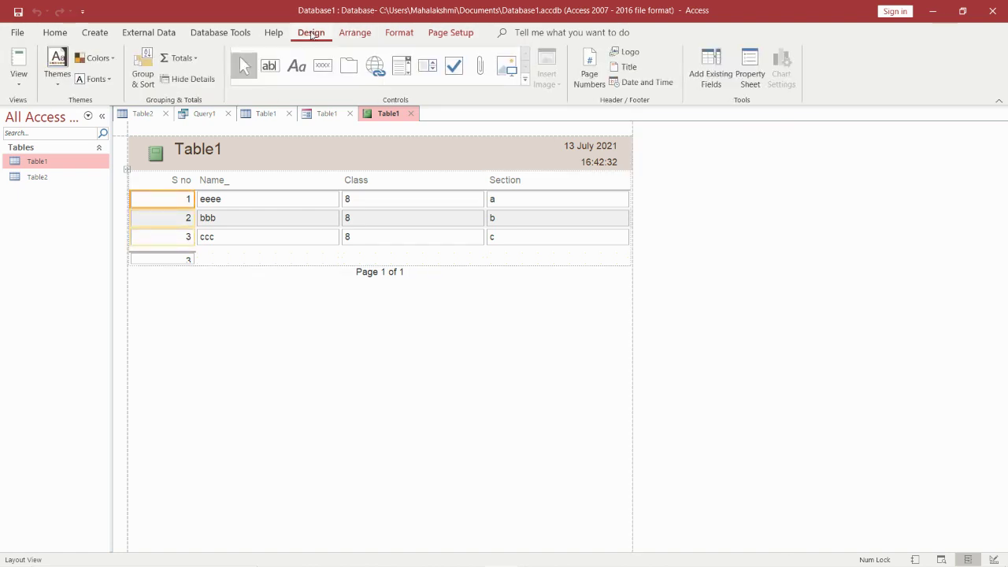
- Review Table2, Query1, the Table1 datasheet, the Table1 form and the Table1 report in turn
{"action": "left_click", "coordinate": [138, 115]}
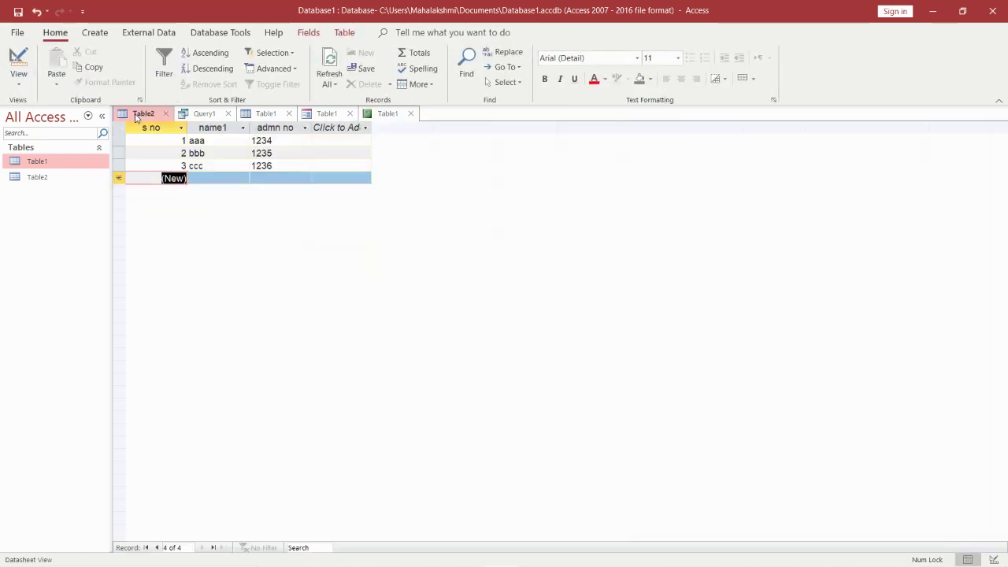
{"action": "left_click", "coordinate": [202, 115]}
{"action": "left_click", "coordinate": [266, 114]}
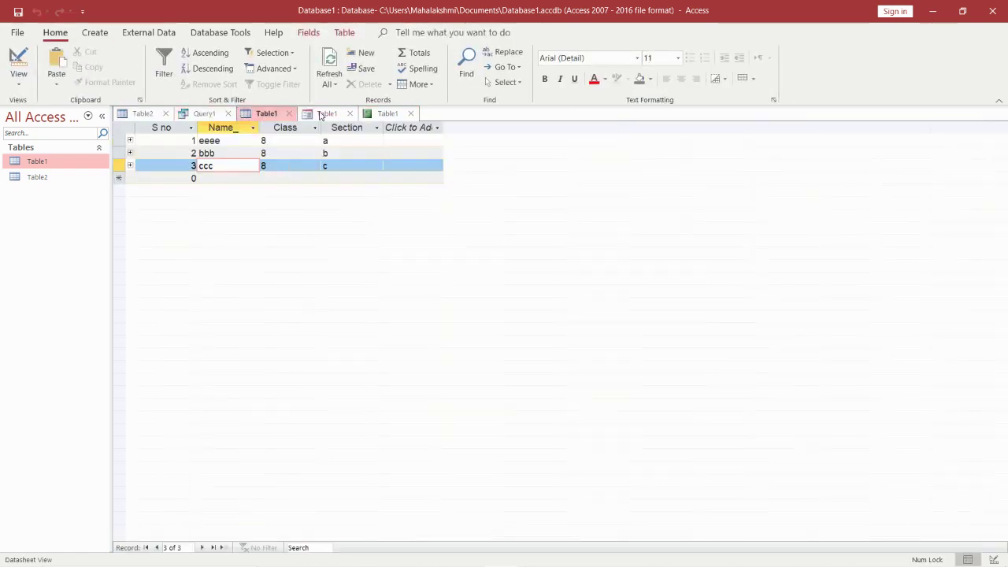
{"action": "left_click", "coordinate": [327, 114]}
{"action": "left_click", "coordinate": [383, 114]}
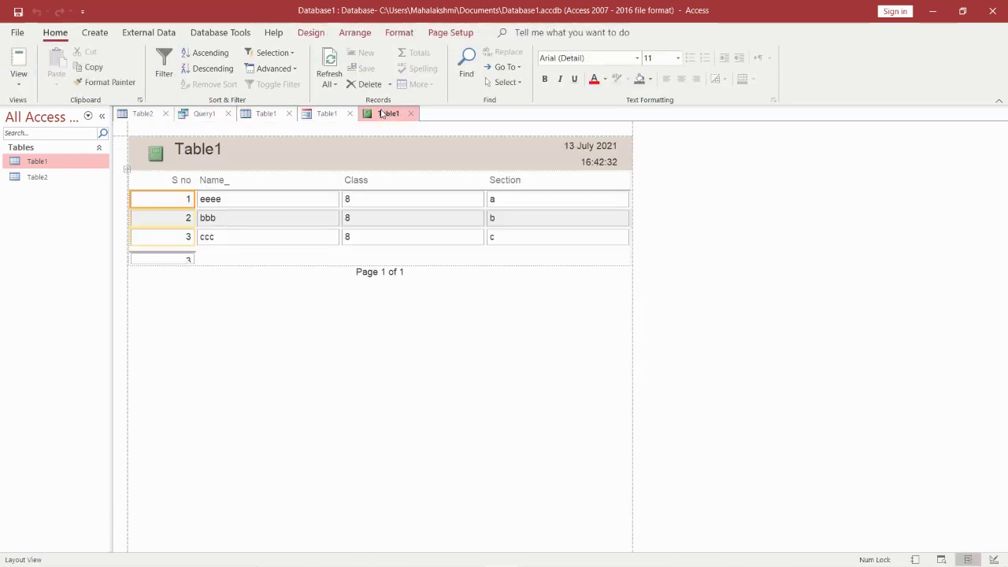